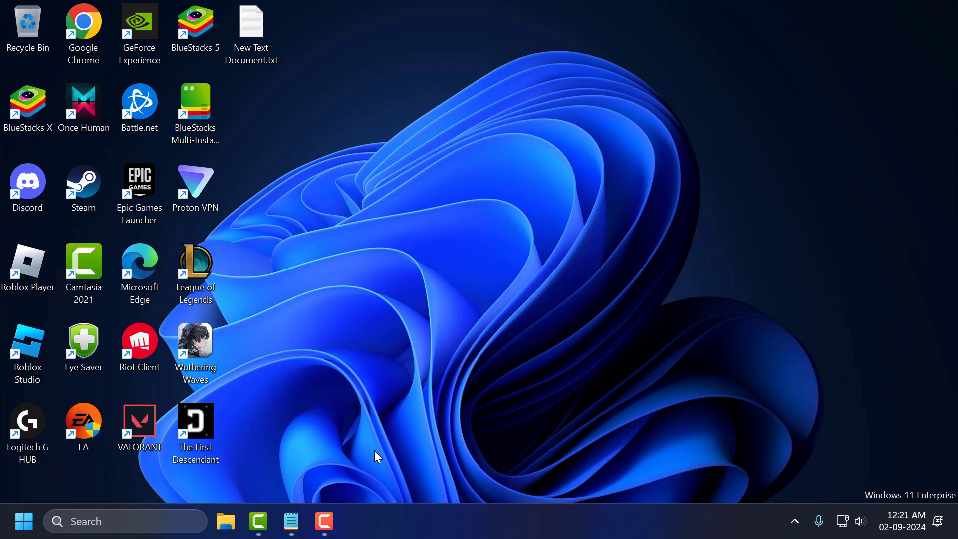
# Step: Open Task Manager over the desktop with Ctrl+Shift+Esc
pyautogui.hotkey('ctrl', 'shift', 'Escape')
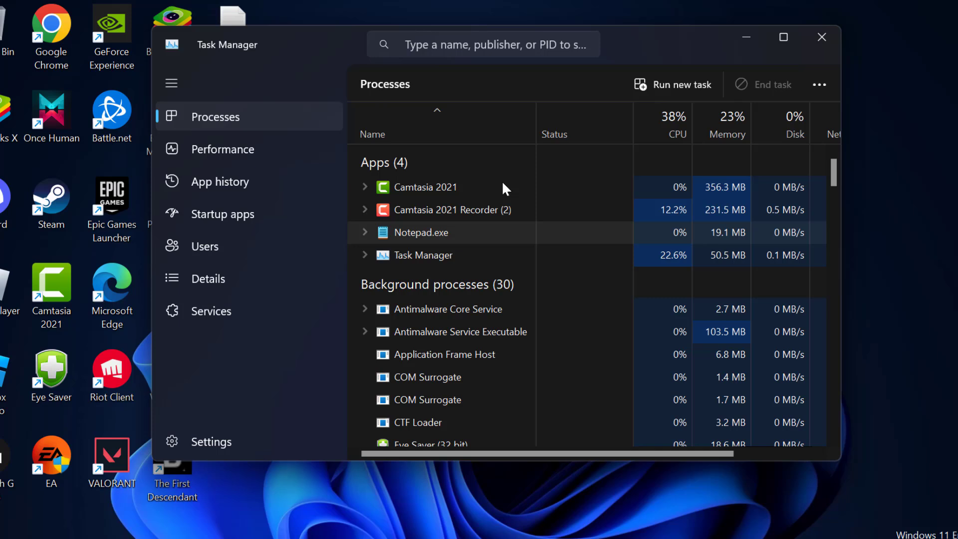
# Step: Set up a new task running powershell with administrative privileges ticked
pyautogui.click(679, 82)
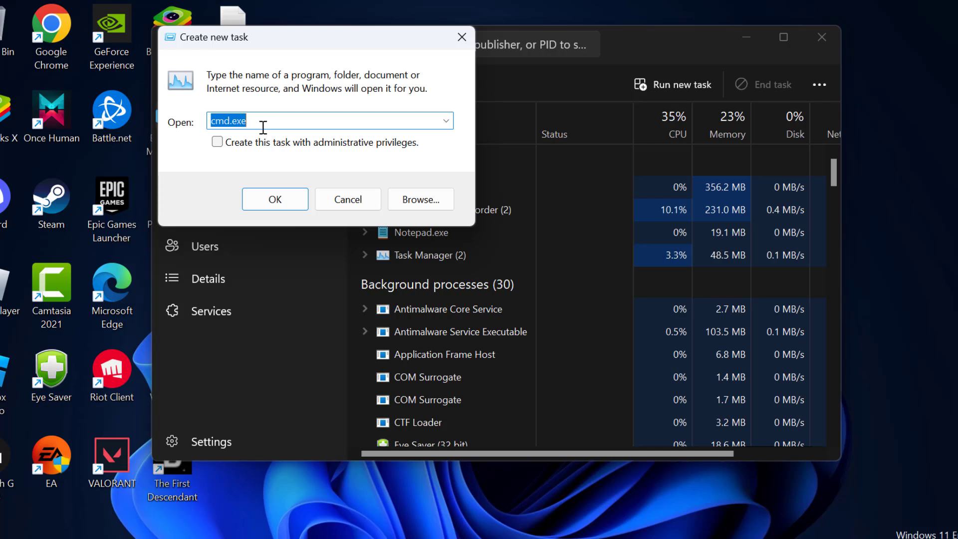
pyautogui.write('po')
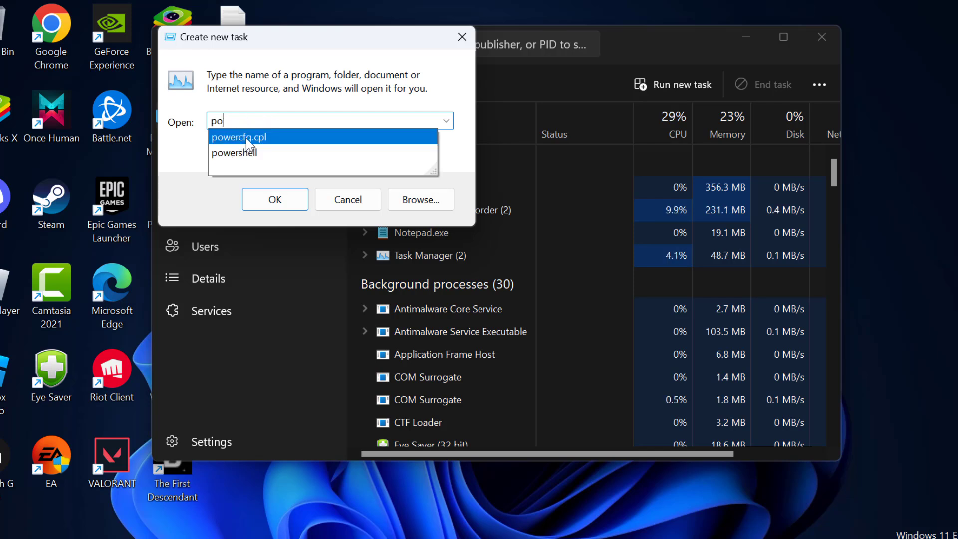
pyautogui.click(244, 159)
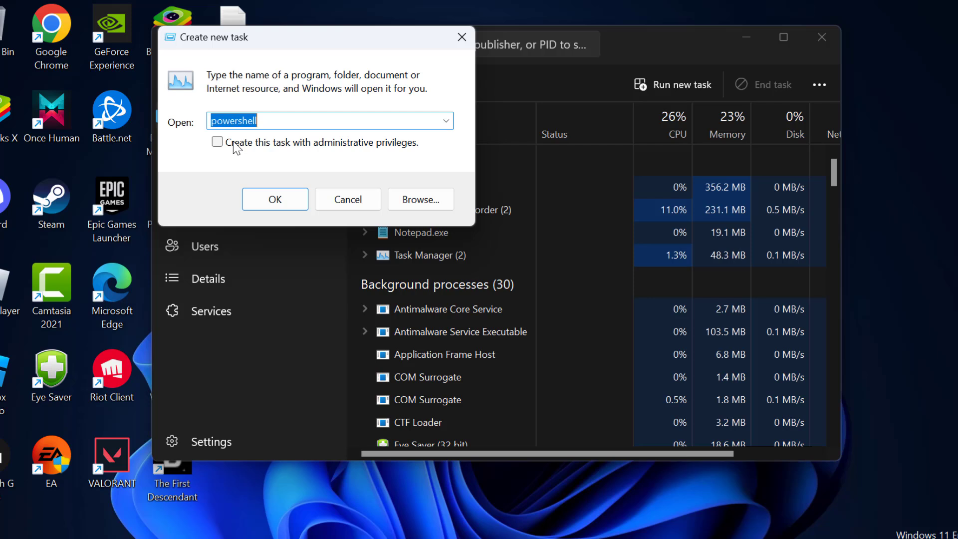
pyautogui.click(229, 124)
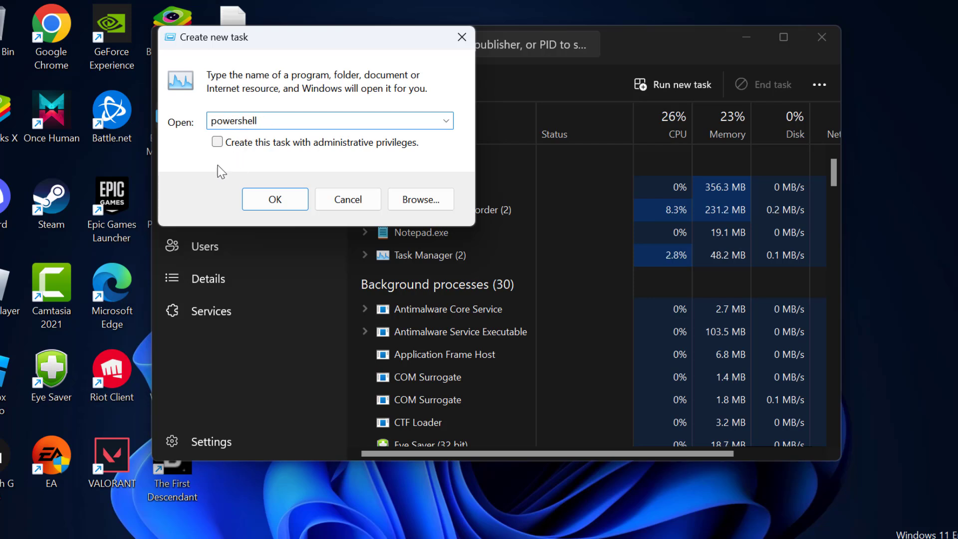
pyautogui.click(217, 142)
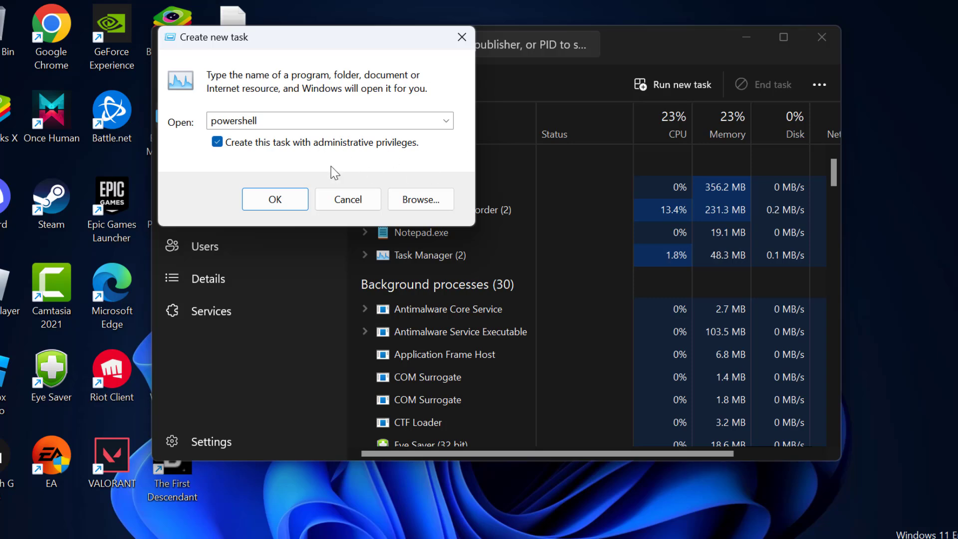
# Step: Launch elevated PowerShell, paste the Get-AppxPackage re-register command from the notes, then close it
pyautogui.click(291, 198)
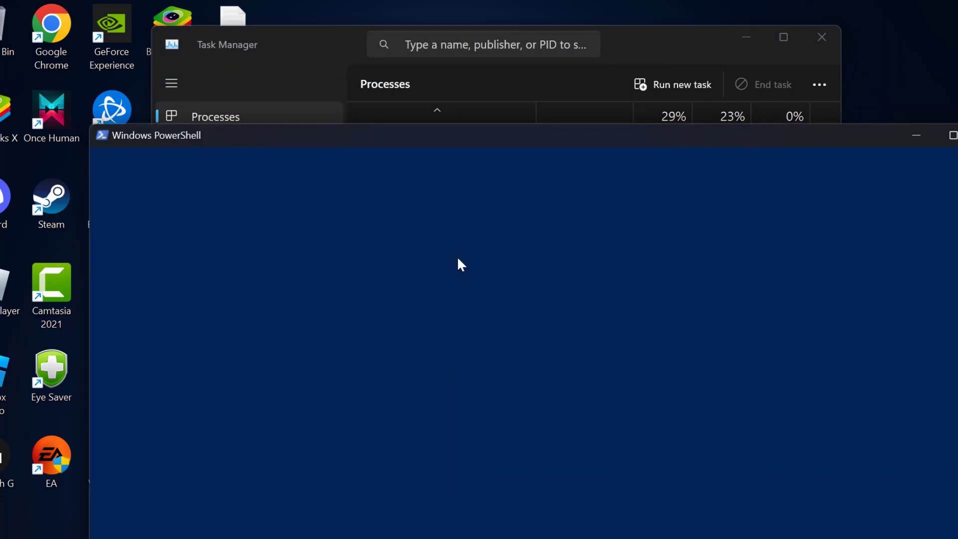
pyautogui.moveTo(497, 142); pyautogui.dragTo(502, 58)
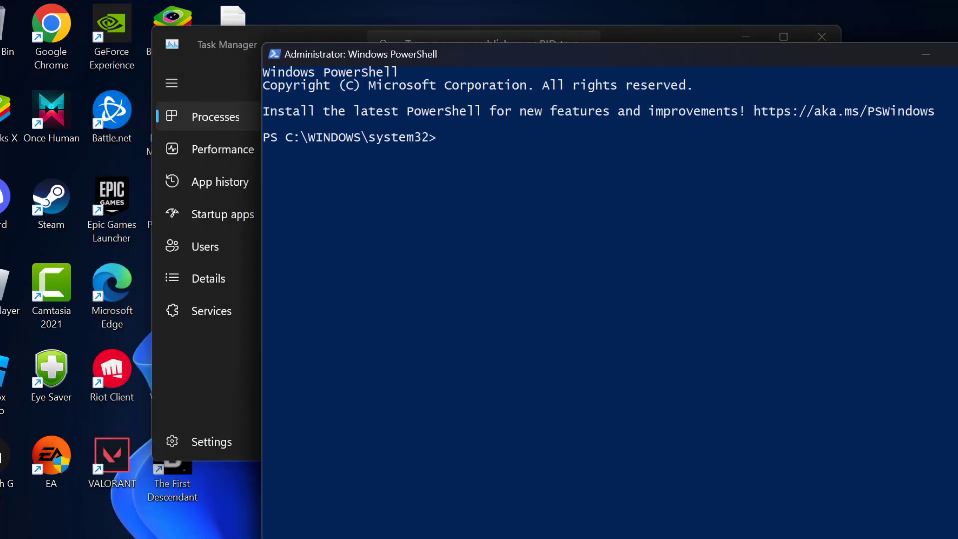
pyautogui.hotkey('alt', 'Tab')
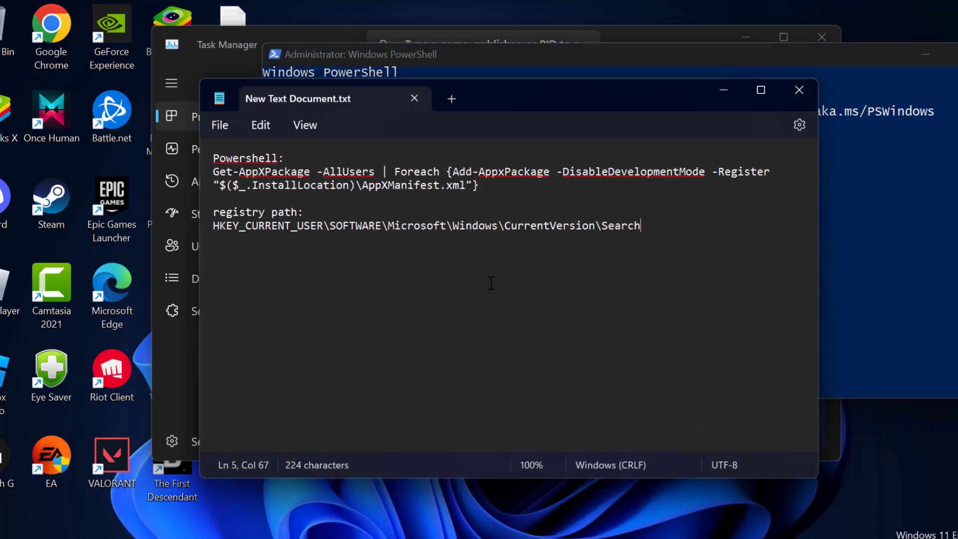
pyautogui.tripleClick(387, 186)
pyautogui.hotkey('ctrl', 'c')
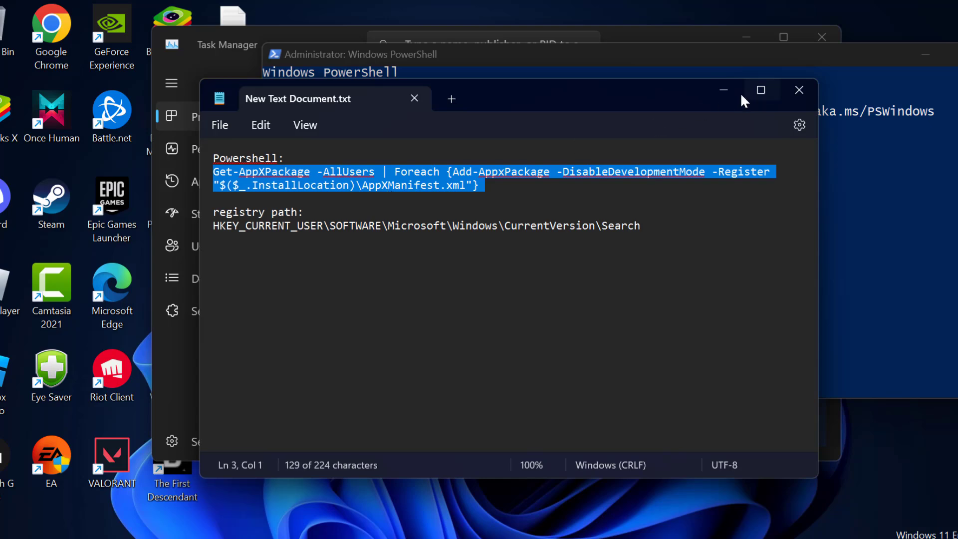
pyautogui.click(723, 91)
pyautogui.hotkey('ctrl', 'v')
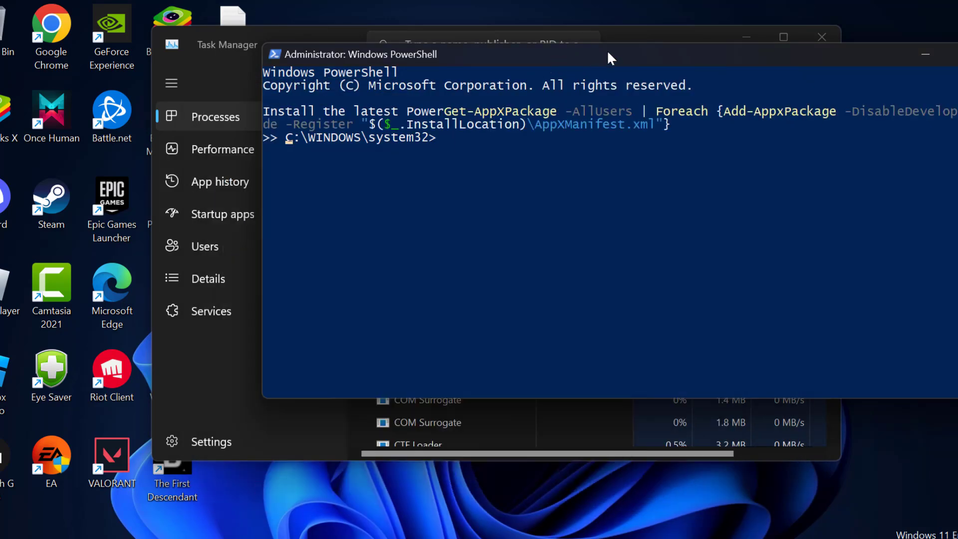
pyautogui.moveTo(607, 50); pyautogui.dragTo(432, 65)
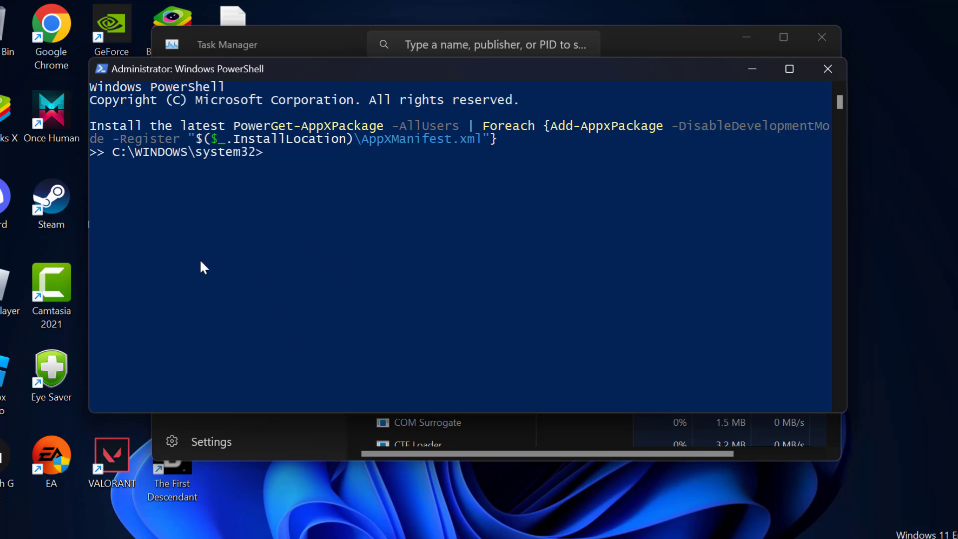
pyautogui.click(826, 69)
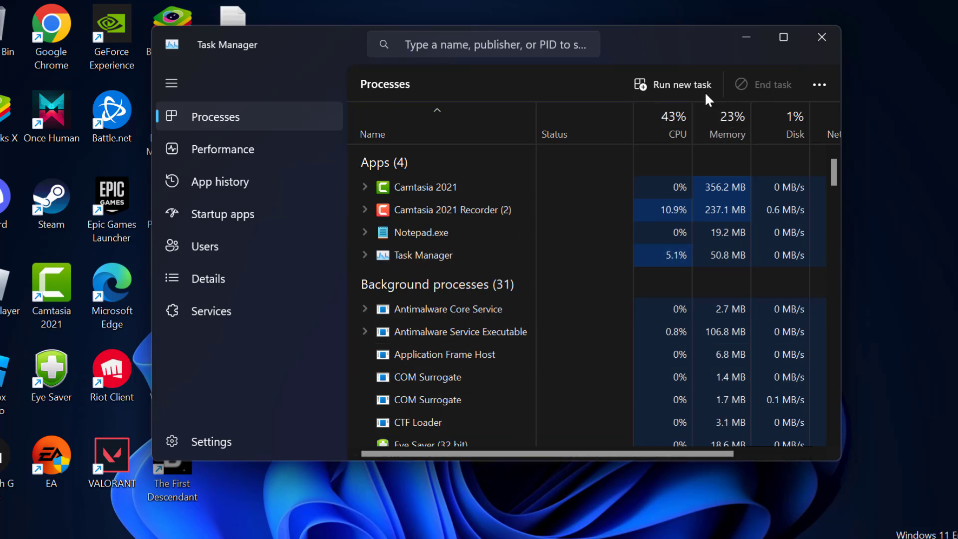
# Step: Replace powershell with cmd in Run new task and tick administrative privileges
pyautogui.click(669, 82)
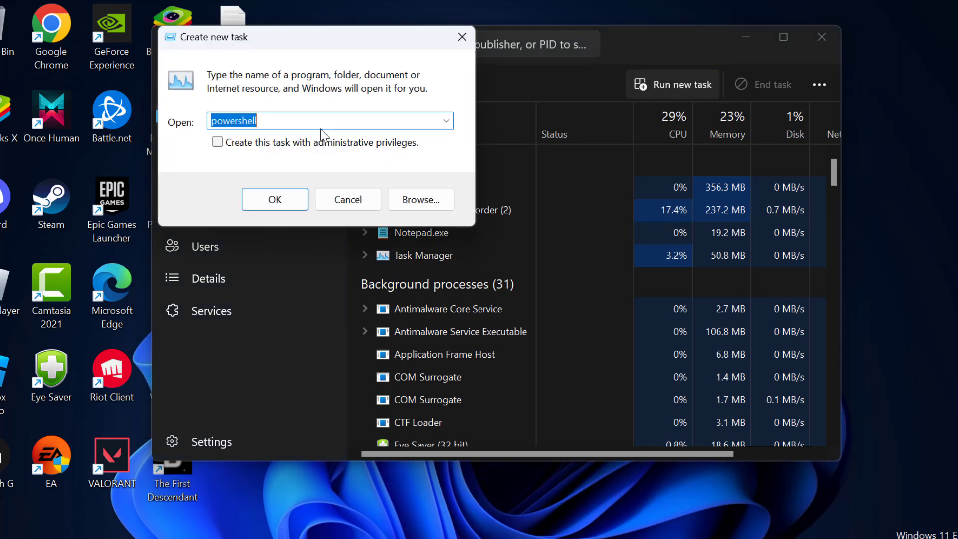
pyautogui.click(272, 121)
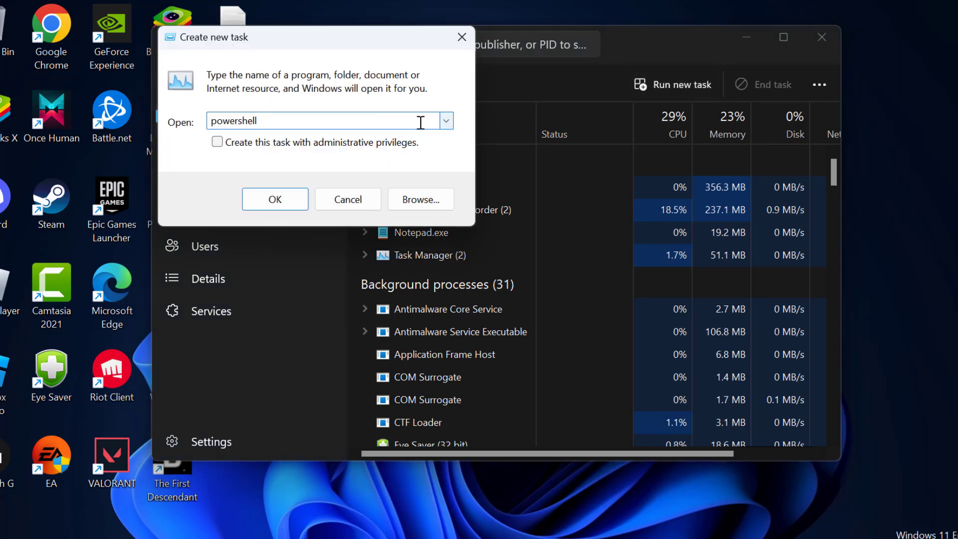
pyautogui.doubleClick(258, 120)
pyautogui.write('a')
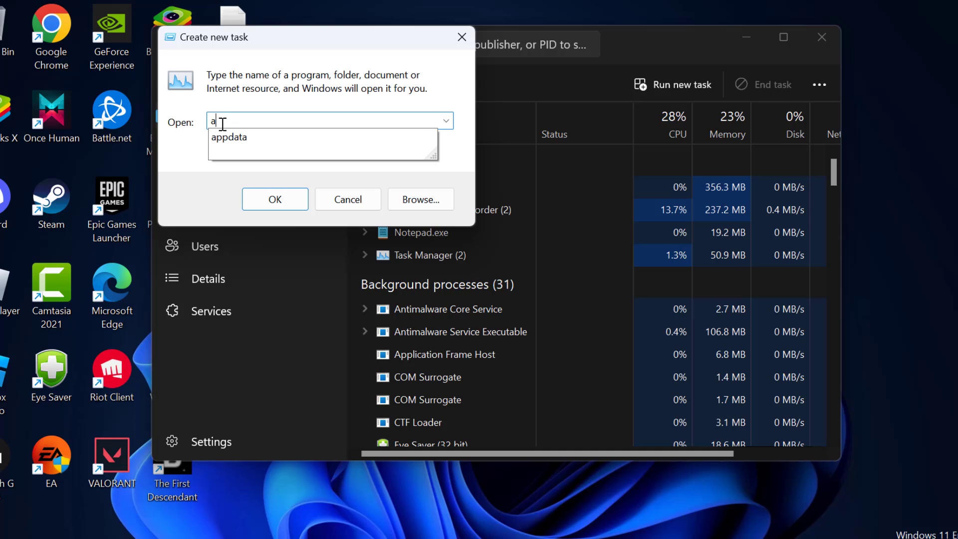
pyautogui.press('BackSpace')
pyautogui.write('cmd')
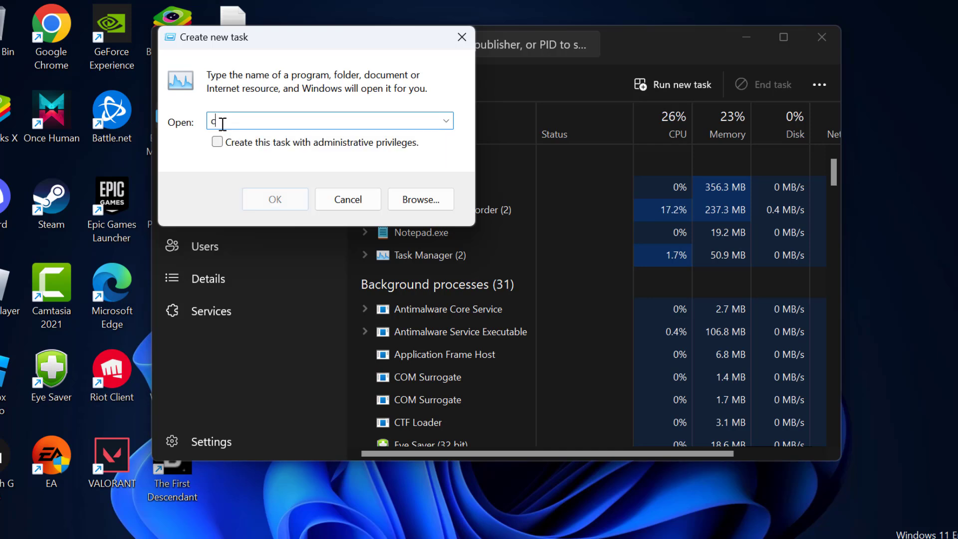
pyautogui.click(278, 175)
pyautogui.click(272, 143)
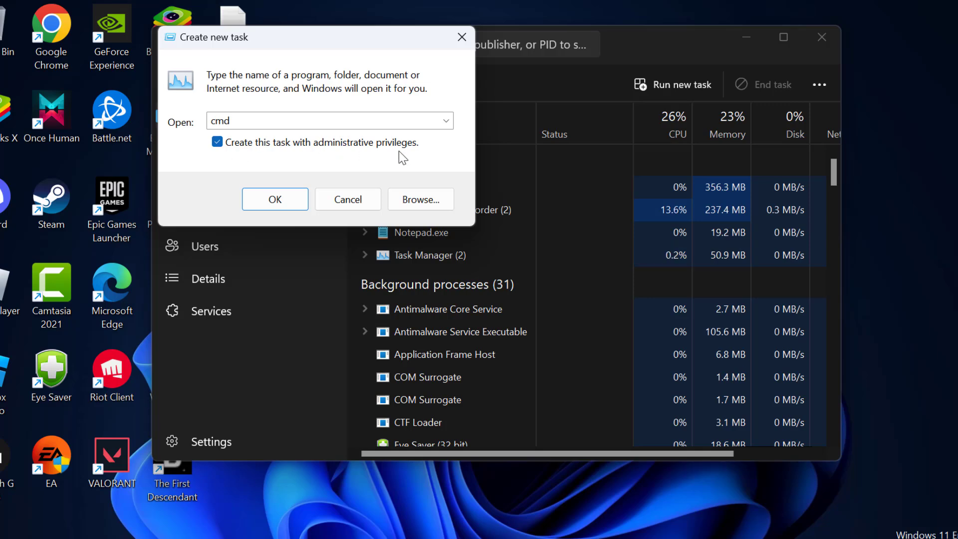
# Step: Launch the elevated Command Prompt and run 'control panel' in it
pyautogui.click(278, 201)
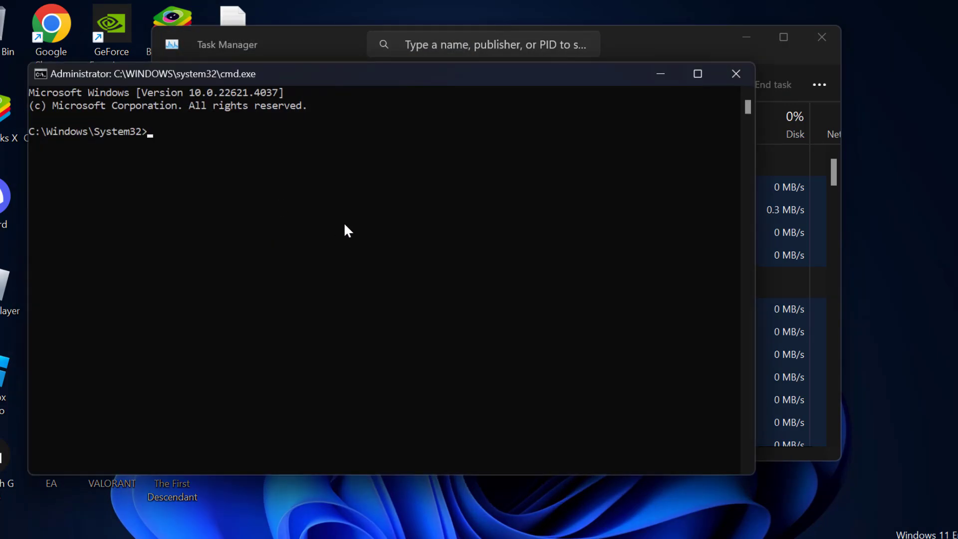
pyautogui.write('control ')
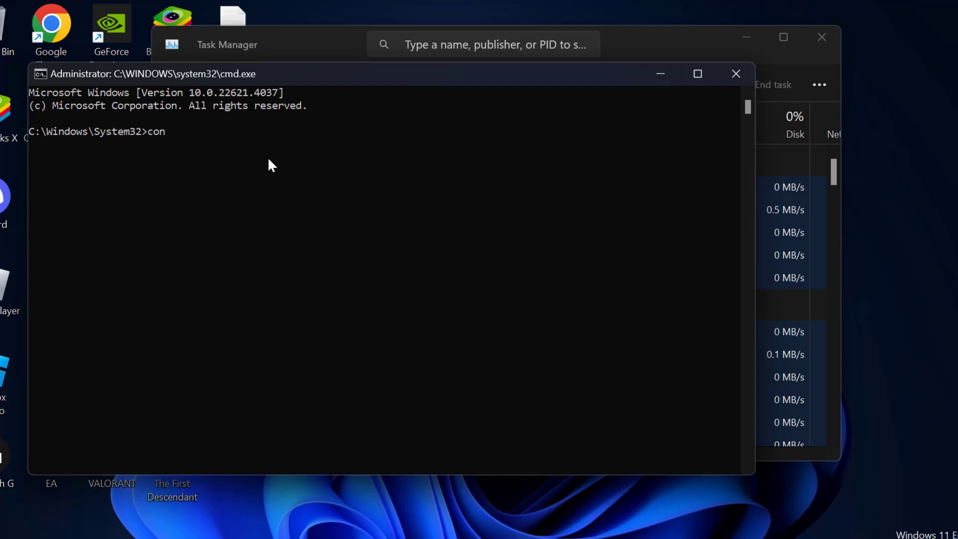
pyautogui.write('panel')
pyautogui.press('Return')
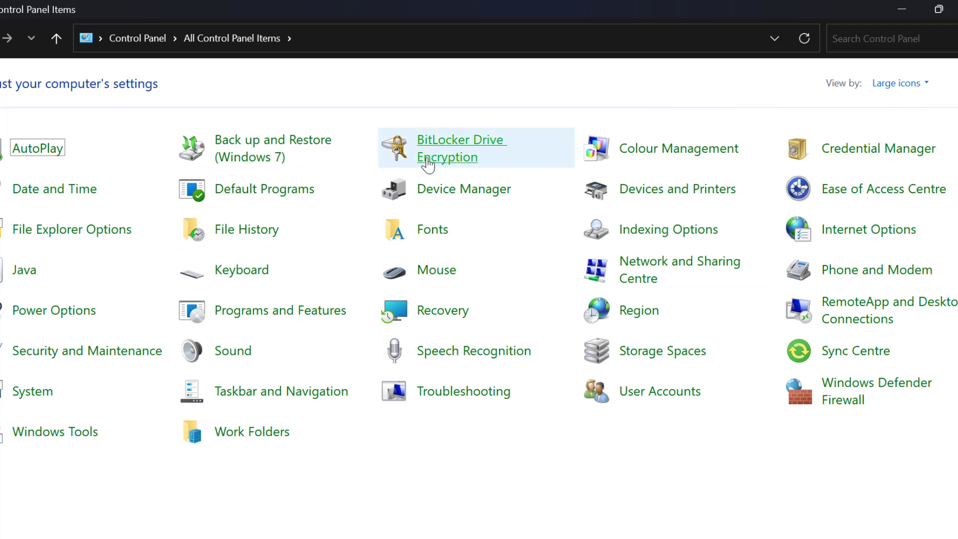
# Step: Switch Control Panel's View by to Small icons and open Indexing Options
pyautogui.click(870, 84)
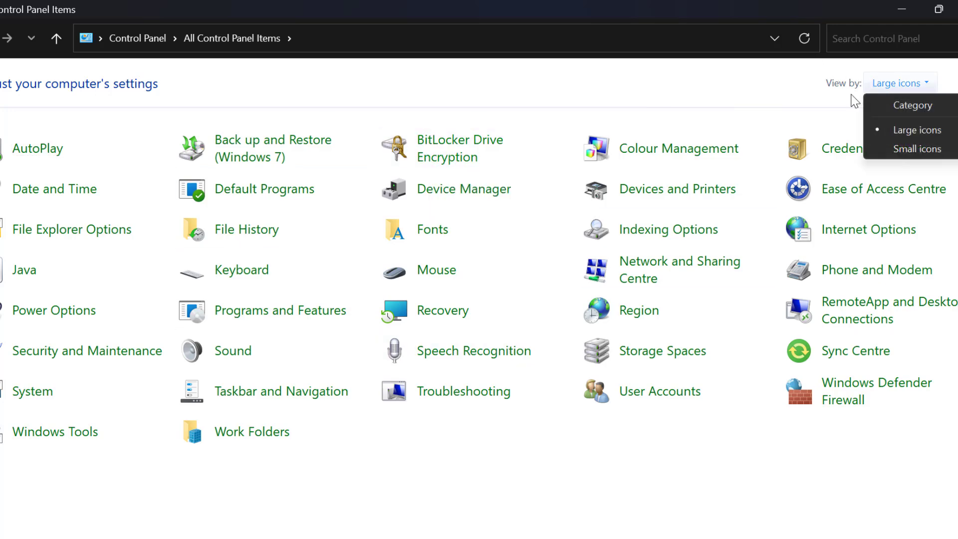
pyautogui.click(908, 150)
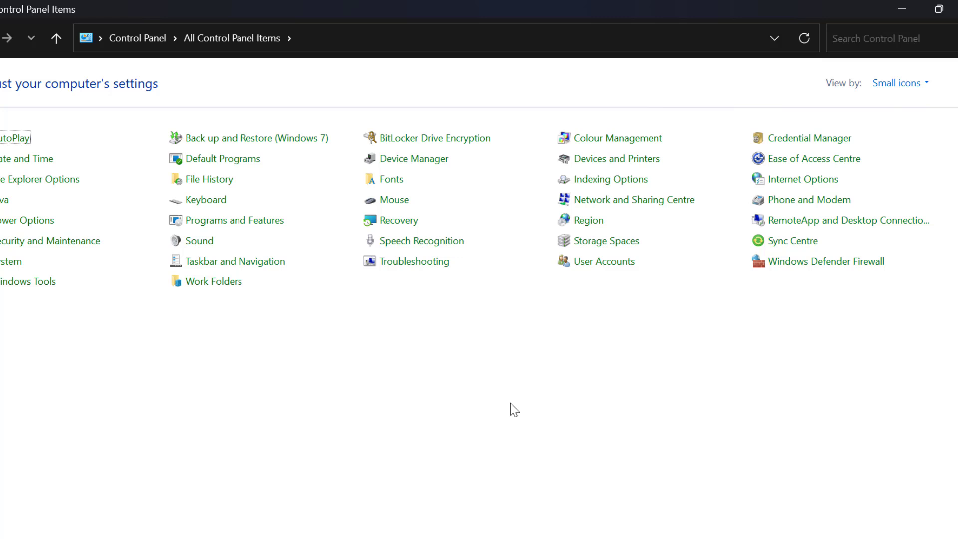
pyautogui.click(631, 183)
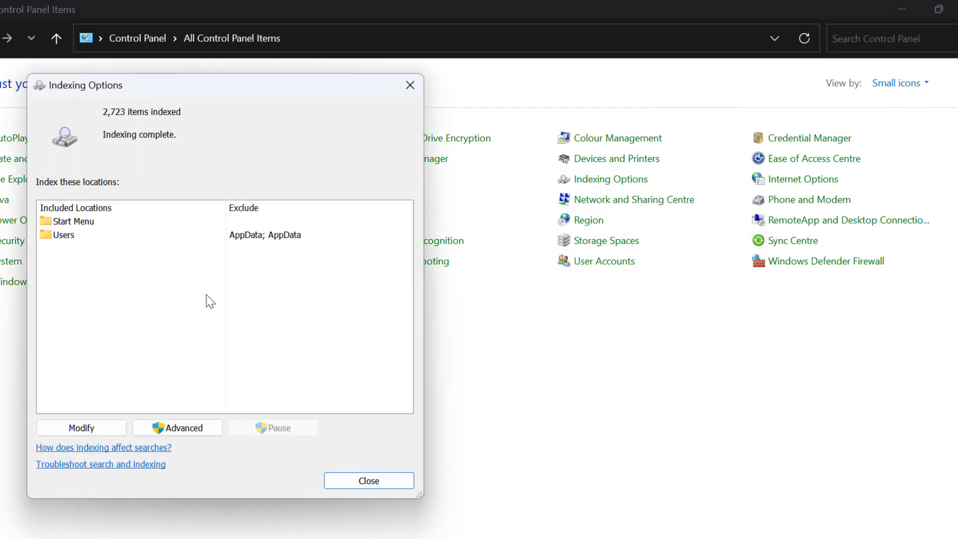
# Step: Rebuild the search index under Advanced, then close Indexing Options once indexing completes
pyautogui.click(190, 427)
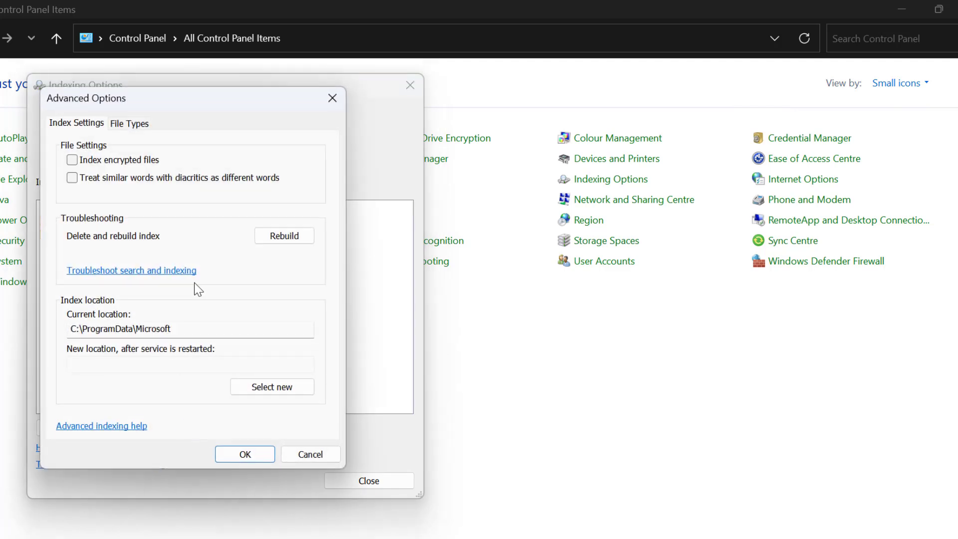
pyautogui.click(285, 243)
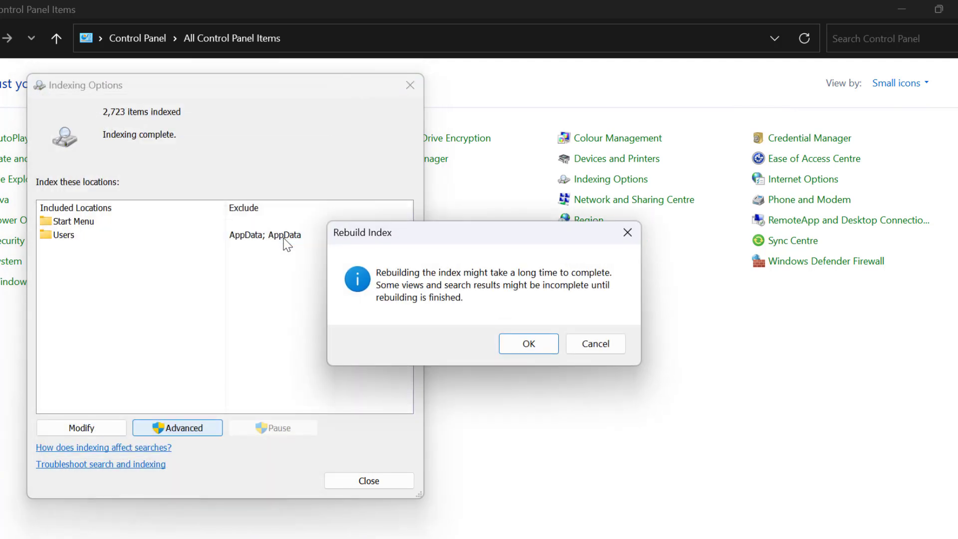
pyautogui.click(527, 345)
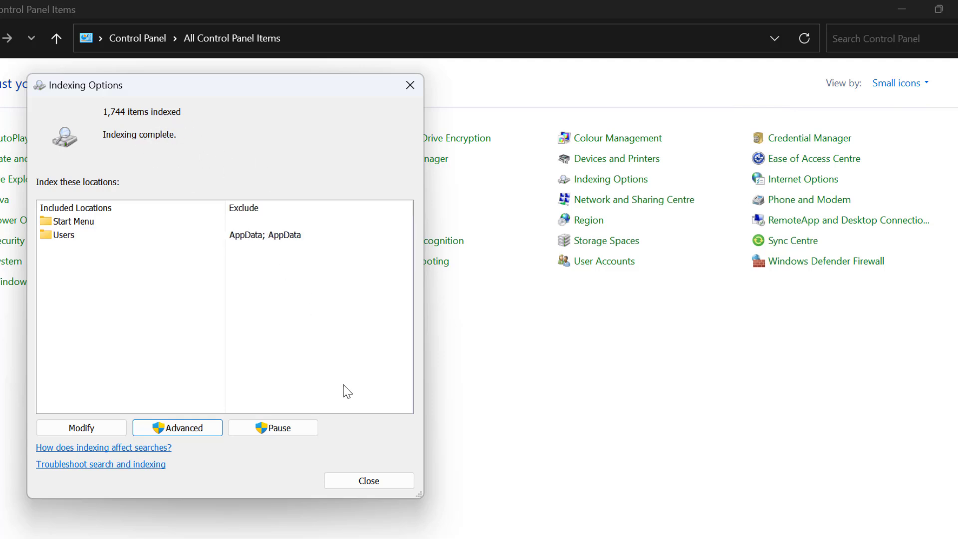
pyautogui.click(363, 484)
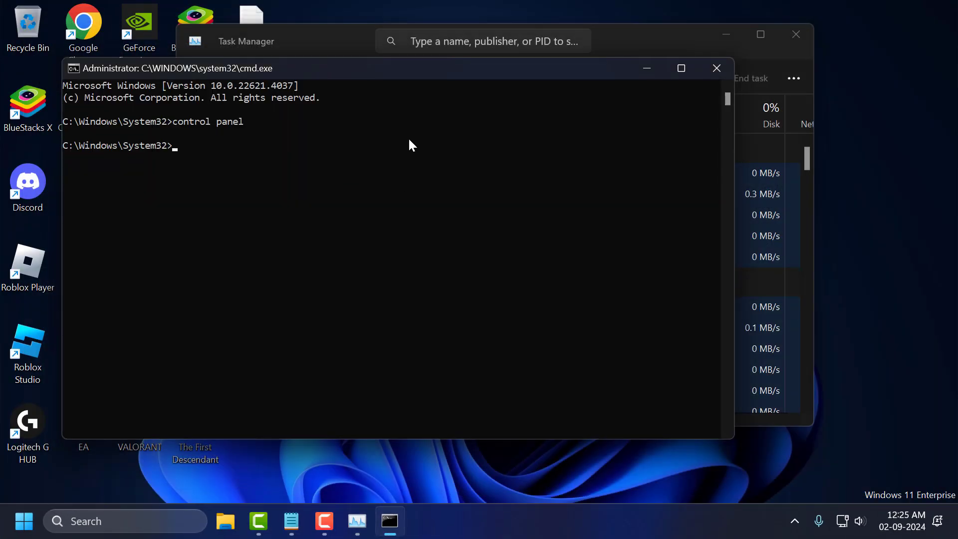
# Step: Close Command Prompt, then open the Services console from the WSearch entry in Task Manager
pyautogui.click(717, 68)
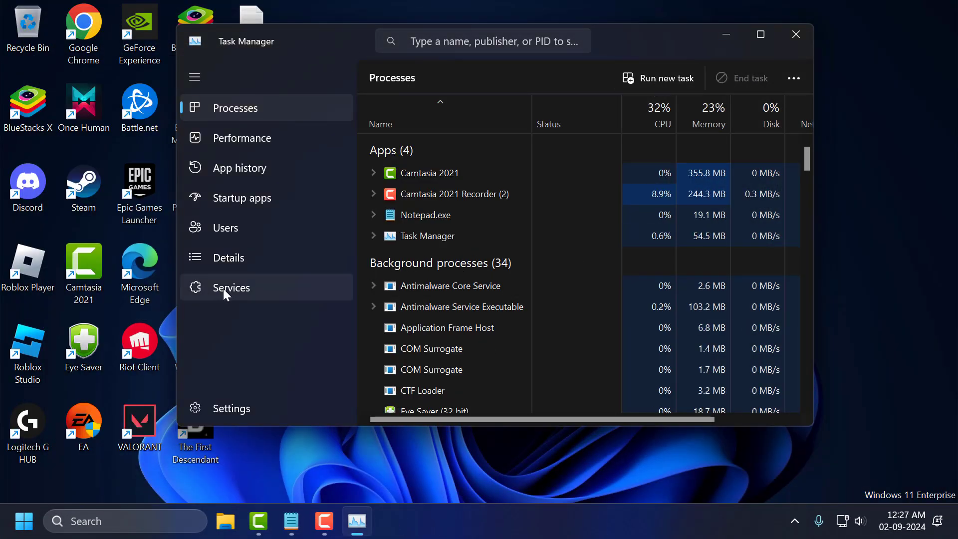
pyautogui.click(224, 288)
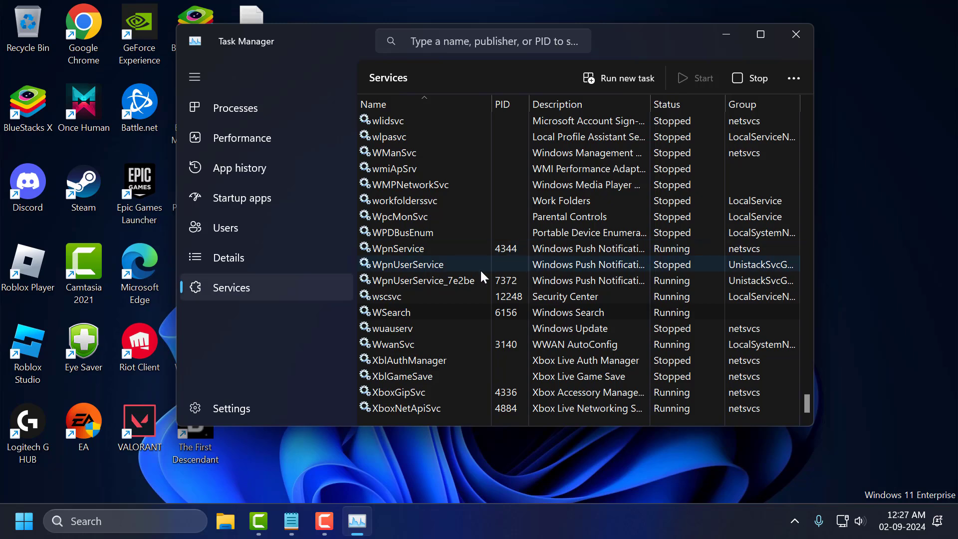
pyautogui.click(389, 312)
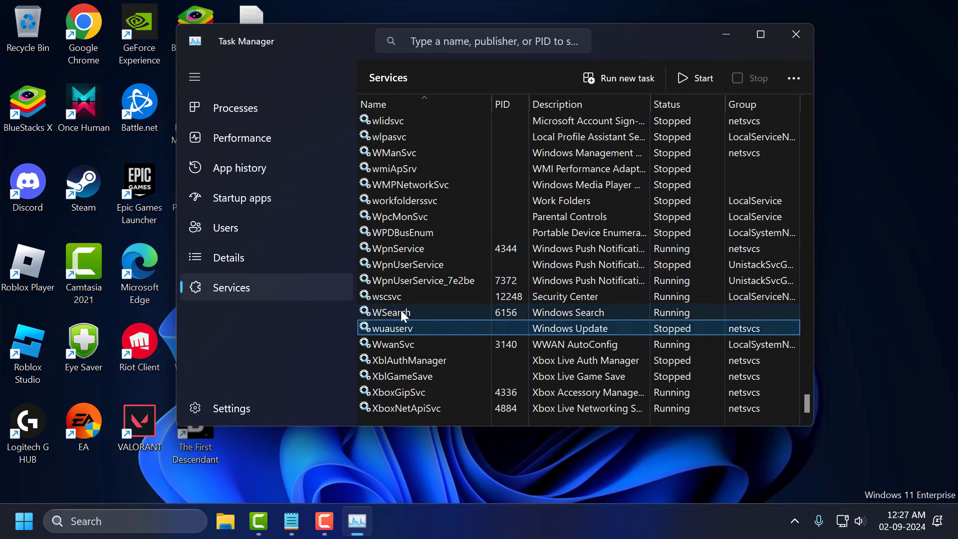
pyautogui.rightClick(409, 312)
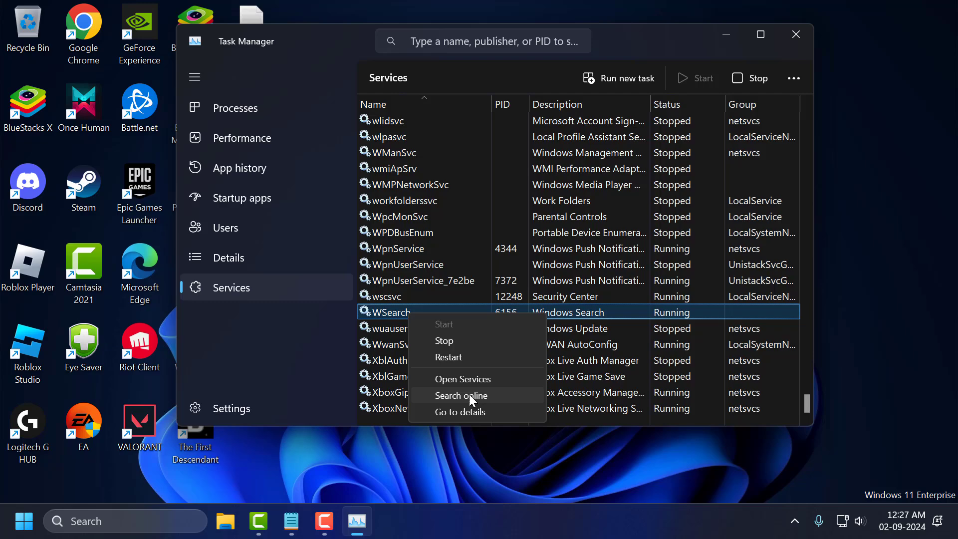
pyautogui.click(492, 379)
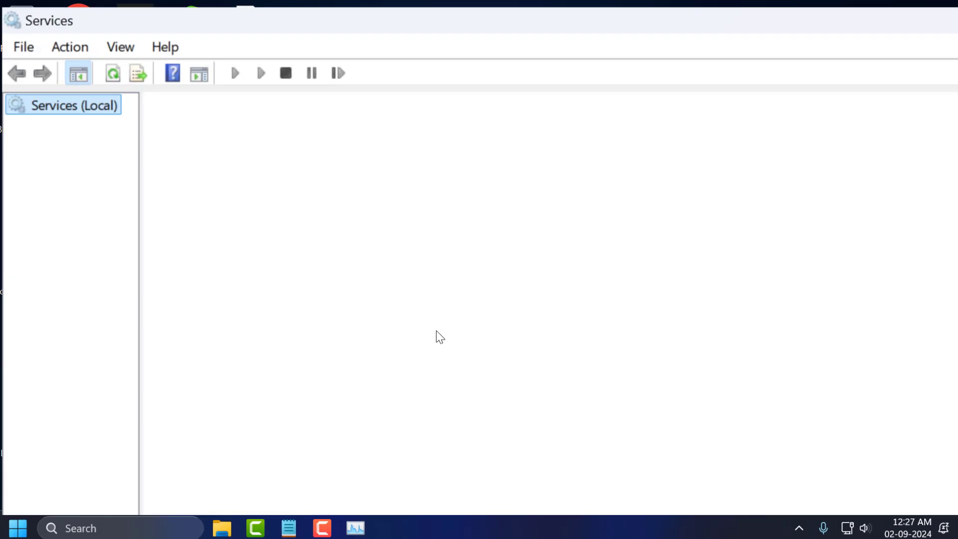
# Step: Find Windows Search in the Services list and open its properties
pyautogui.click(454, 292)
pyautogui.scroll(-4, 560, 385)
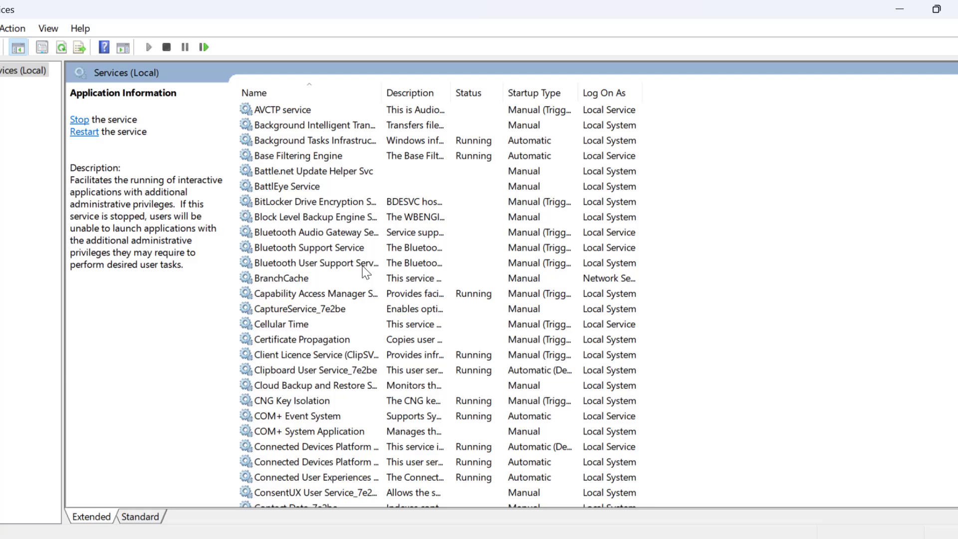
pyautogui.press('w')
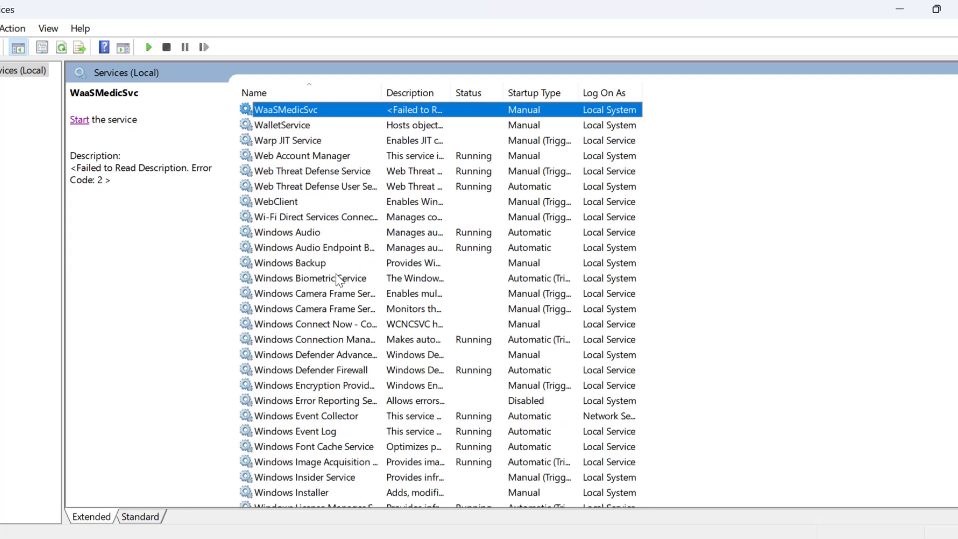
pyautogui.press('Down')
pyautogui.scroll(-3, 339, 349)
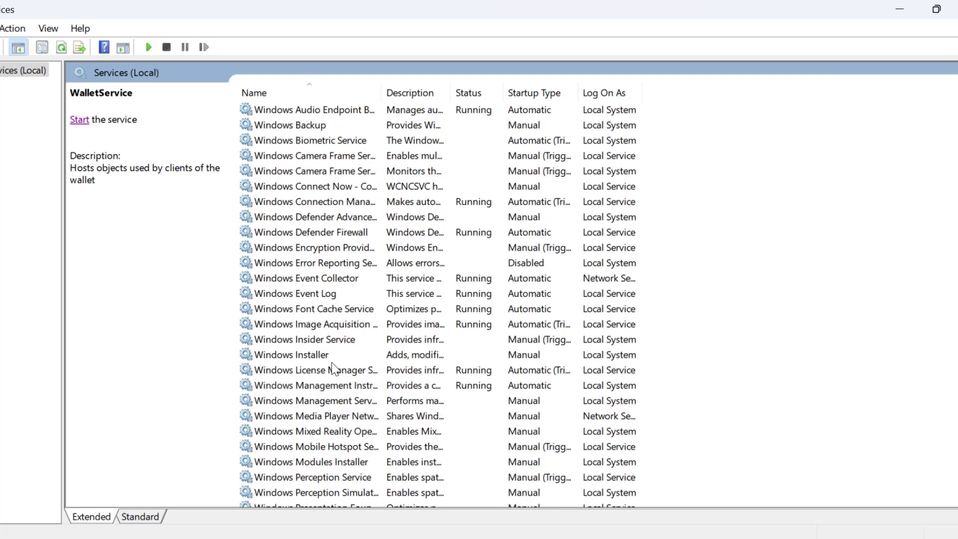
pyautogui.scroll(-4, 333, 369)
pyautogui.click(310, 404)
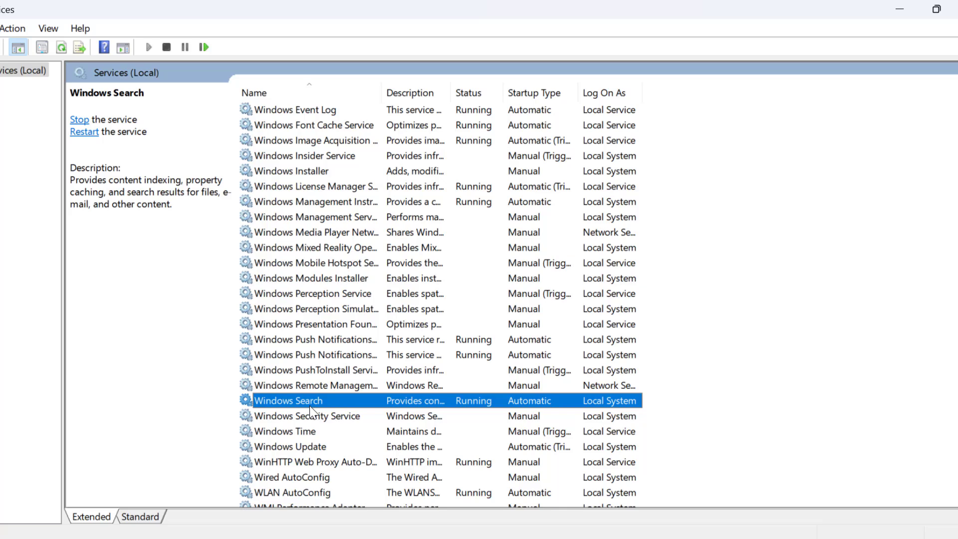
pyautogui.doubleClick(342, 403)
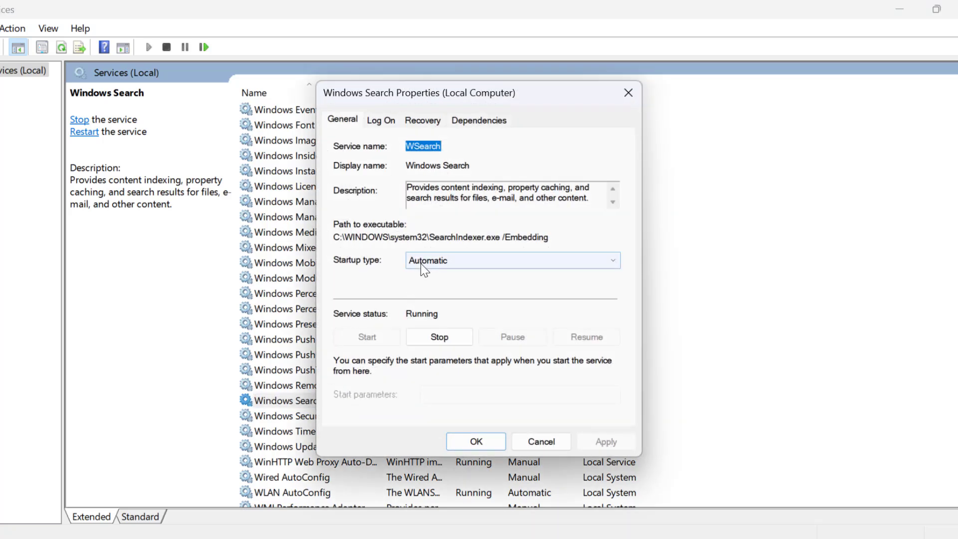
# Step: Set the Windows Search startup type to Automatic, apply it, and restart the service
pyautogui.click(459, 264)
pyautogui.click(461, 285)
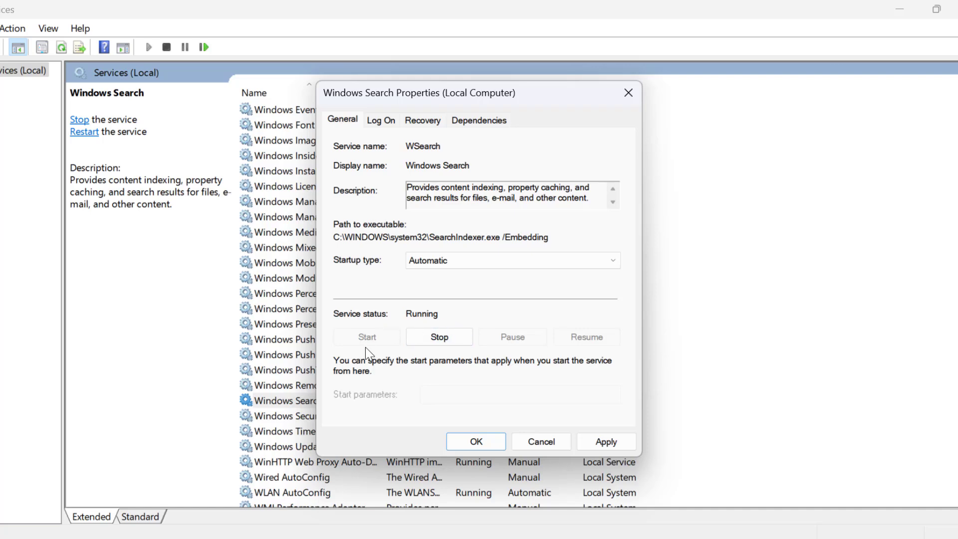
pyautogui.click(605, 441)
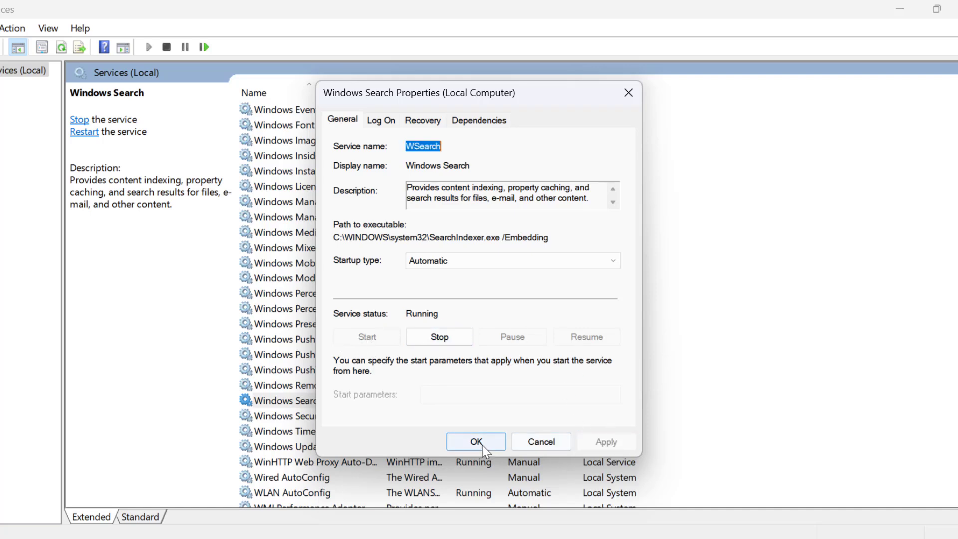
pyautogui.click(475, 441)
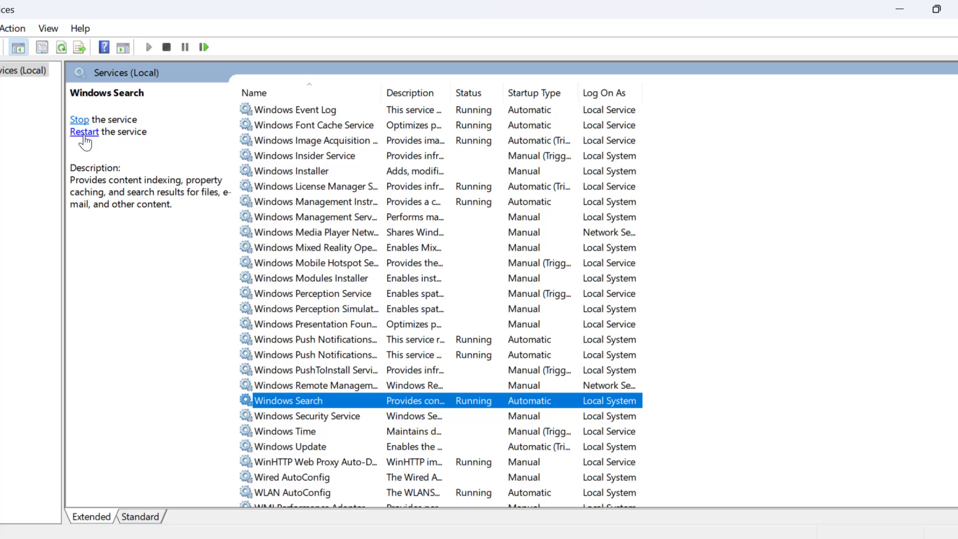
pyautogui.click(85, 132)
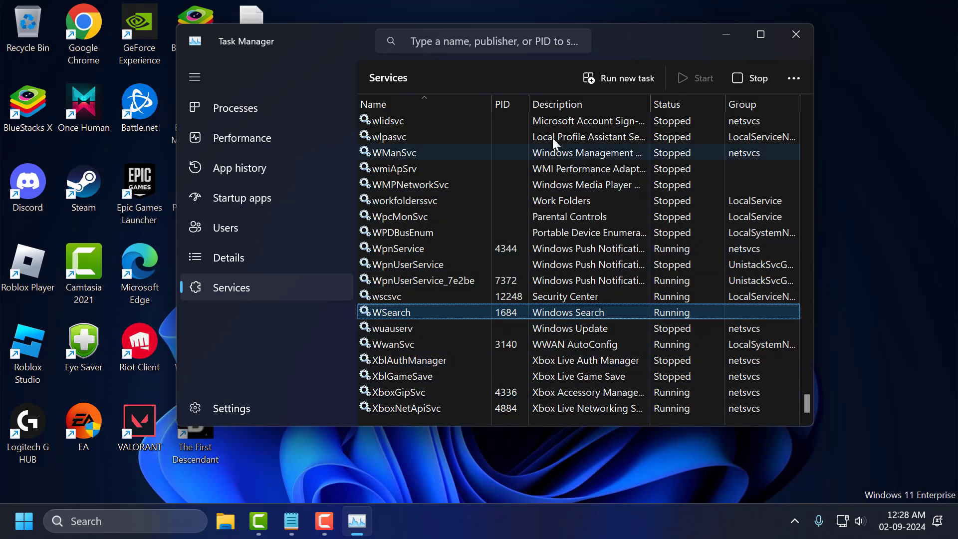
# Step: Launch regedit from Task Manager's Run new task with administrative privileges
pyautogui.click(619, 78)
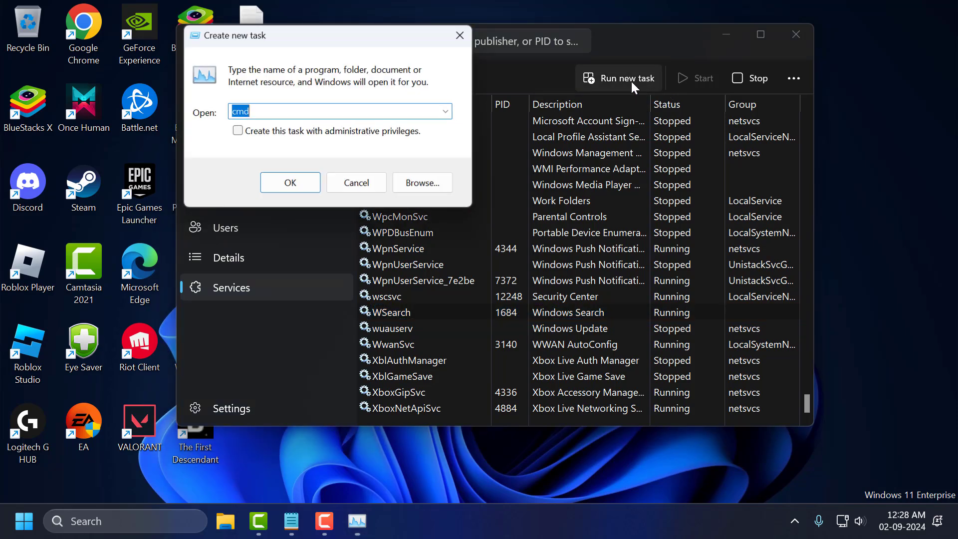
pyautogui.click(269, 112)
pyautogui.moveTo(269, 112); pyautogui.dragTo(226, 112)
pyautogui.write('re')
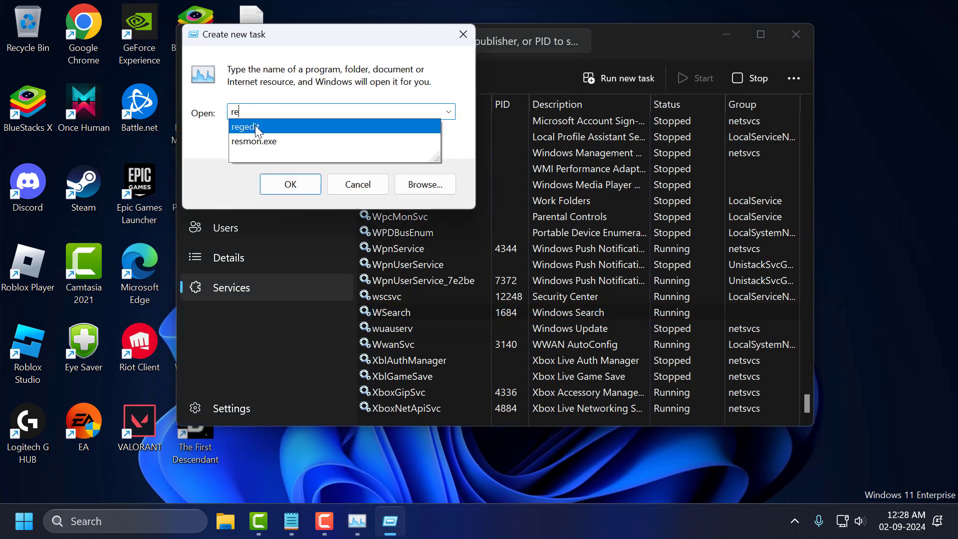
pyautogui.click(260, 127)
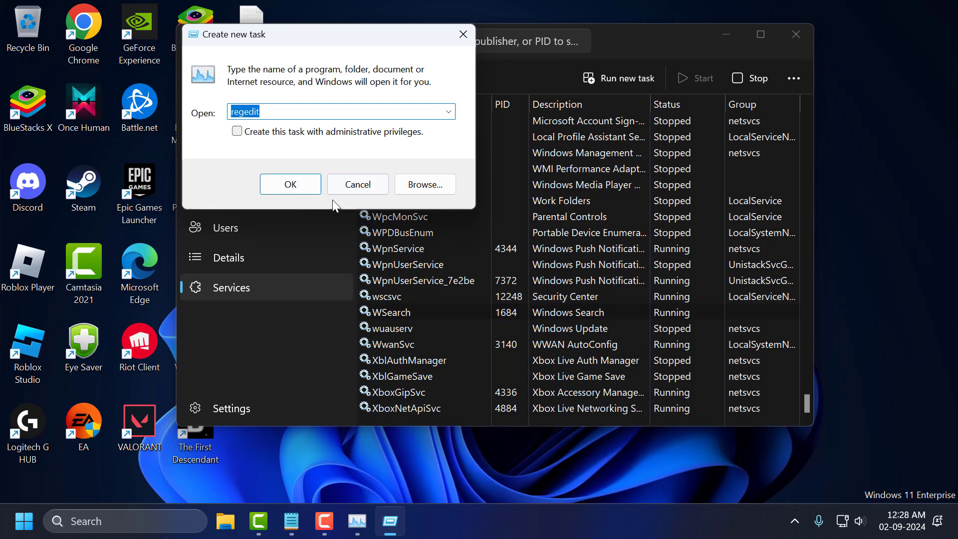
pyautogui.click(237, 133)
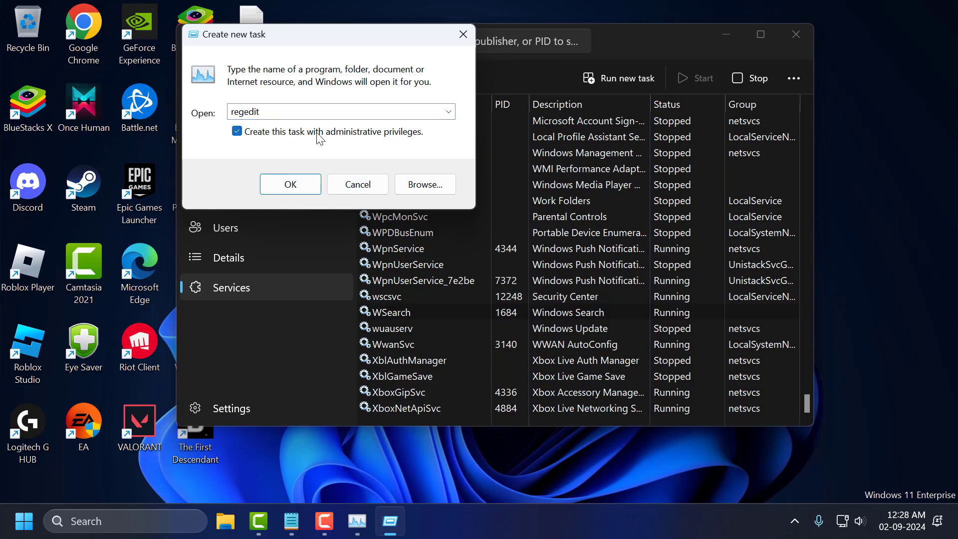
pyautogui.click(290, 186)
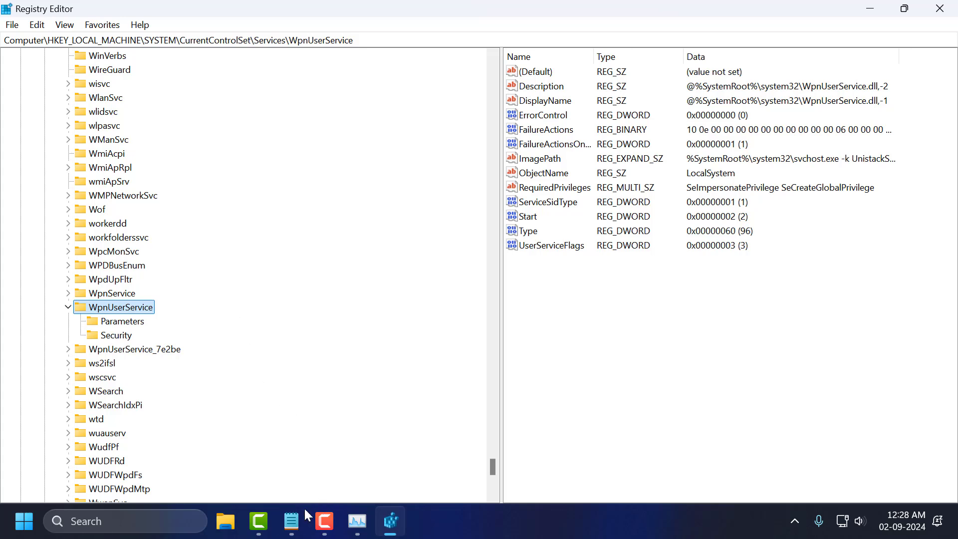
# Step: Paste the HKEY_CURRENT_USER\Software\Microsoft\Windows\CurrentVersion\Search path from the notes into the address bar
pyautogui.click(294, 518)
pyautogui.tripleClick(364, 211)
pyautogui.hotkey('ctrl', 'c')
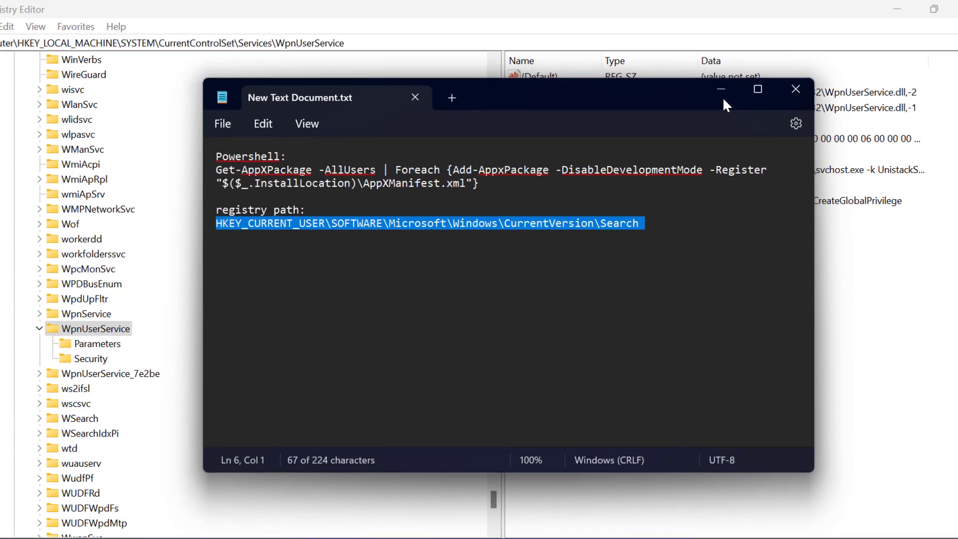
pyautogui.click(722, 97)
pyautogui.moveTo(344, 43); pyautogui.dragTo(2, 43)
pyautogui.hotkey('ctrl', 'v')
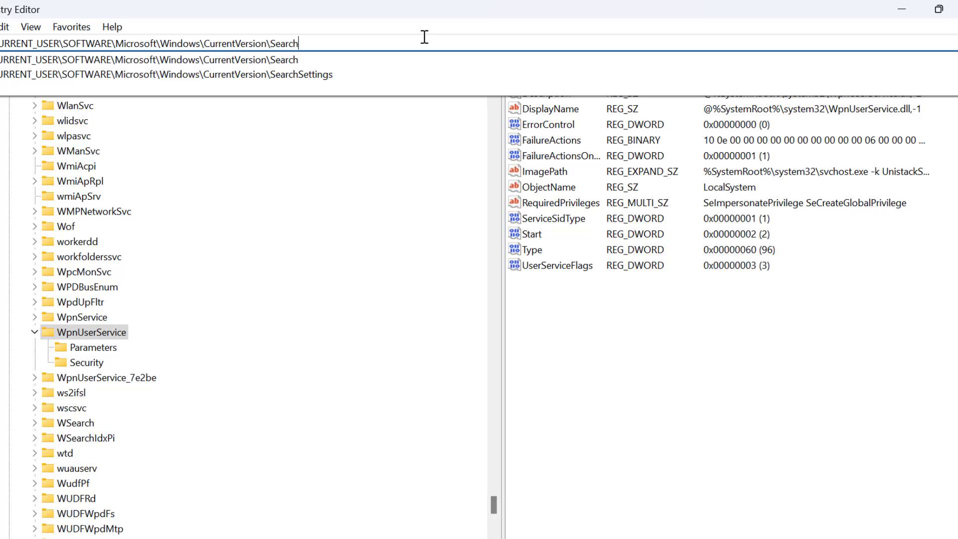
pyautogui.press('Return')
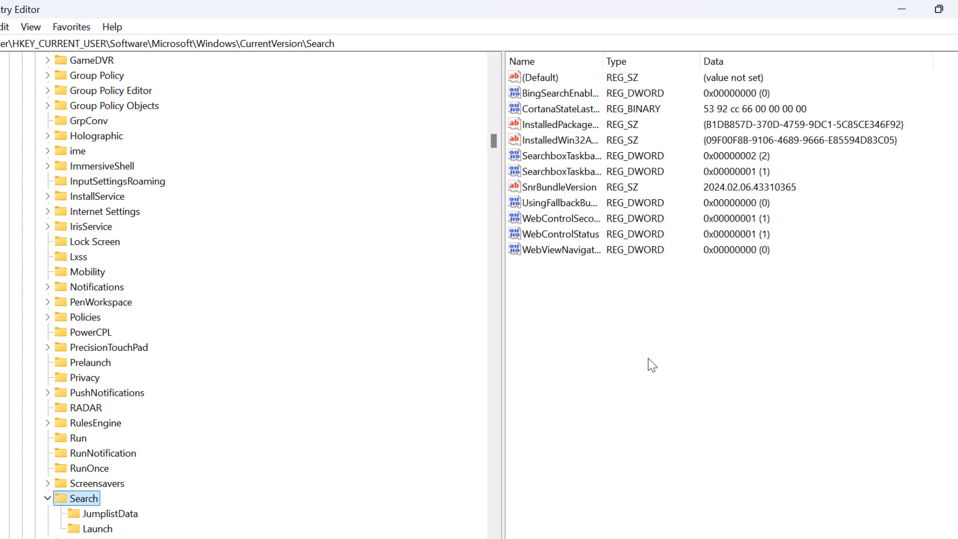
# Step: Create a new DWORD (32-bit) value in the Search key and try to name it BingSearchEnabled
pyautogui.rightClick(650, 332)
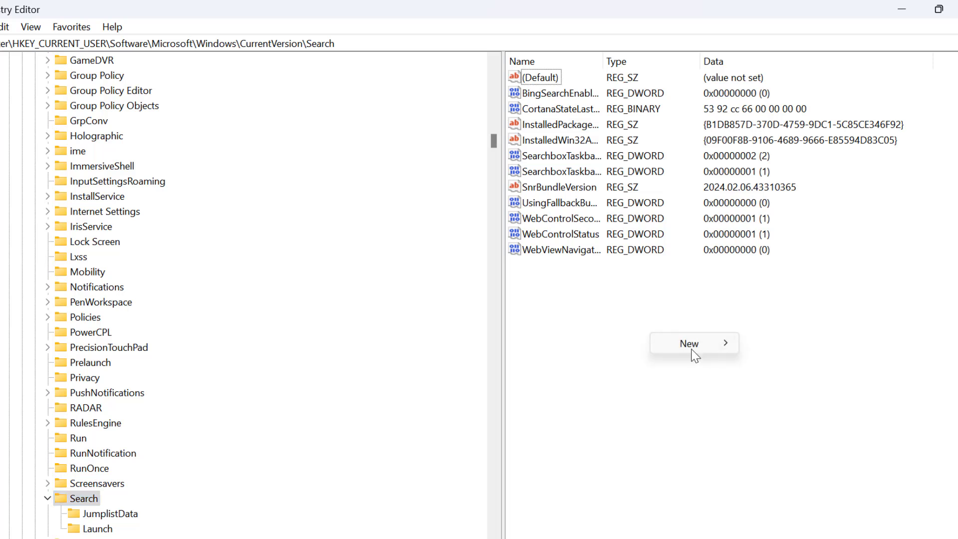
pyautogui.moveTo(691, 348)
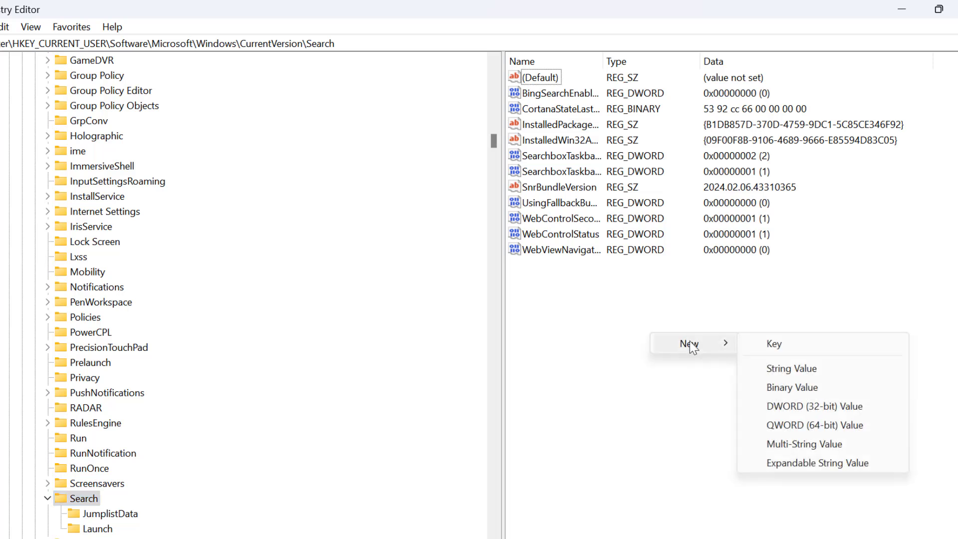
pyautogui.click(794, 407)
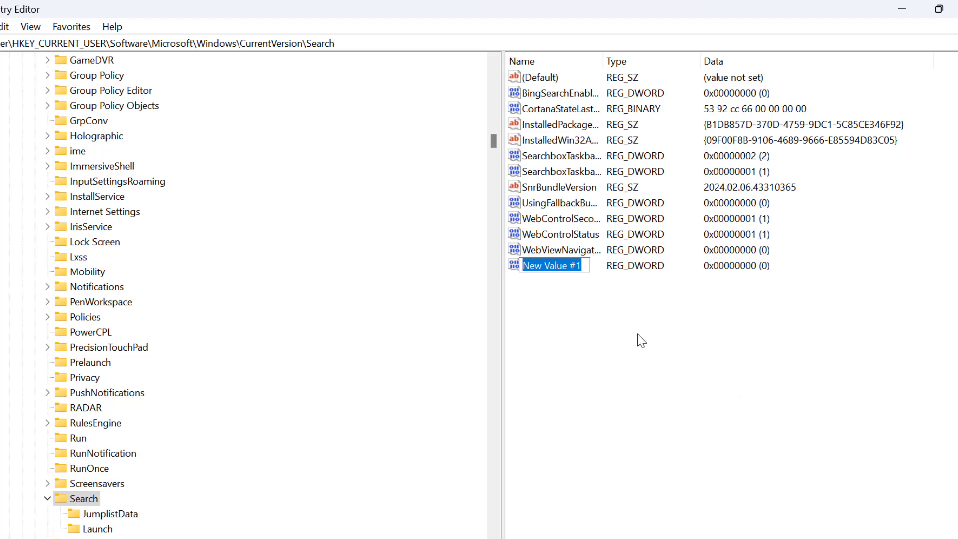
pyautogui.write('B')
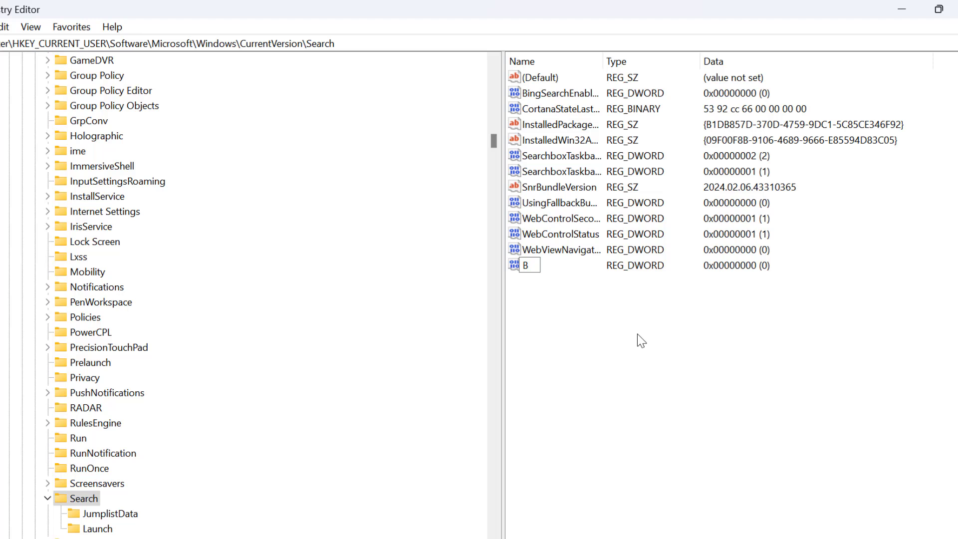
pyautogui.write('ingSearc')
pyautogui.write('hEna')
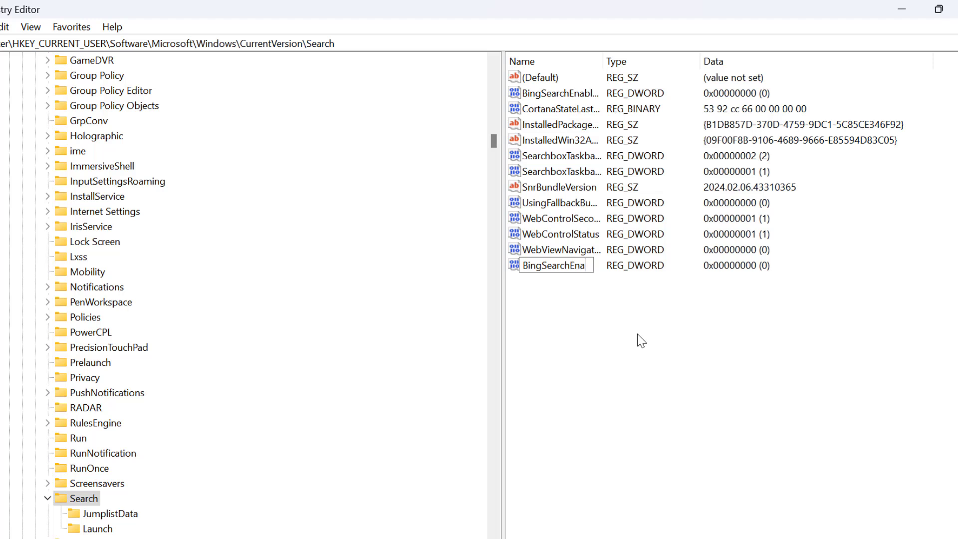
pyautogui.write('bled')
pyautogui.press('Return')
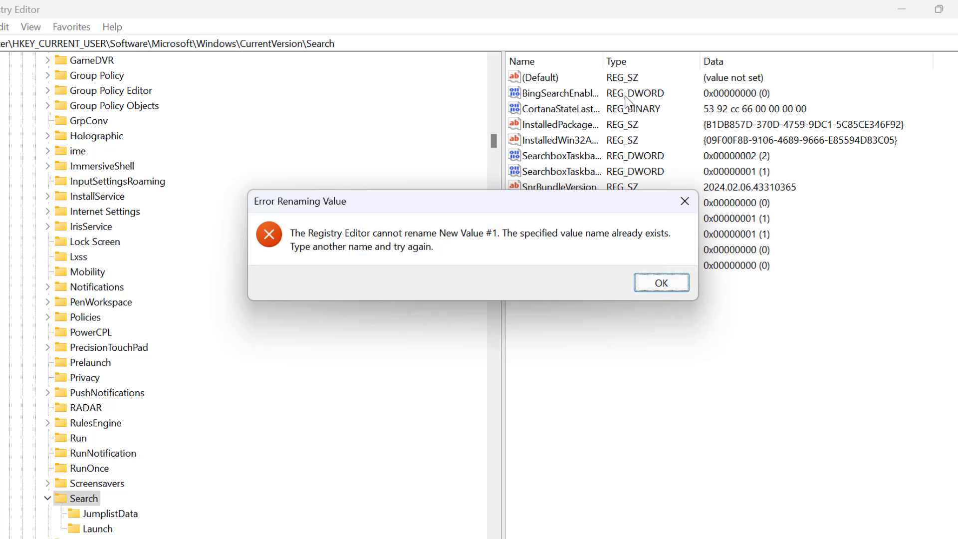
# Step: Dismiss the duplicate-name error and set the existing BingSearchEnabled value data to 0
pyautogui.click(661, 283)
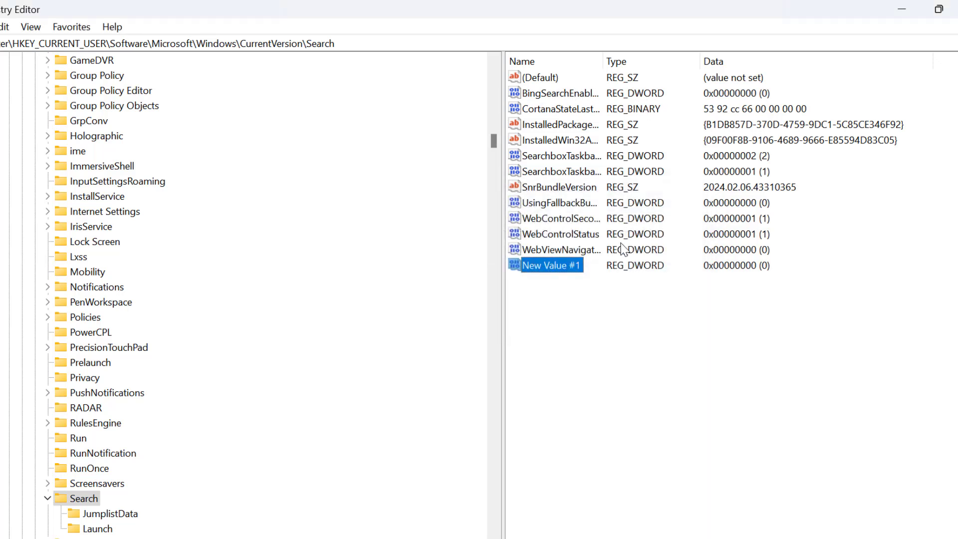
pyautogui.click(537, 98)
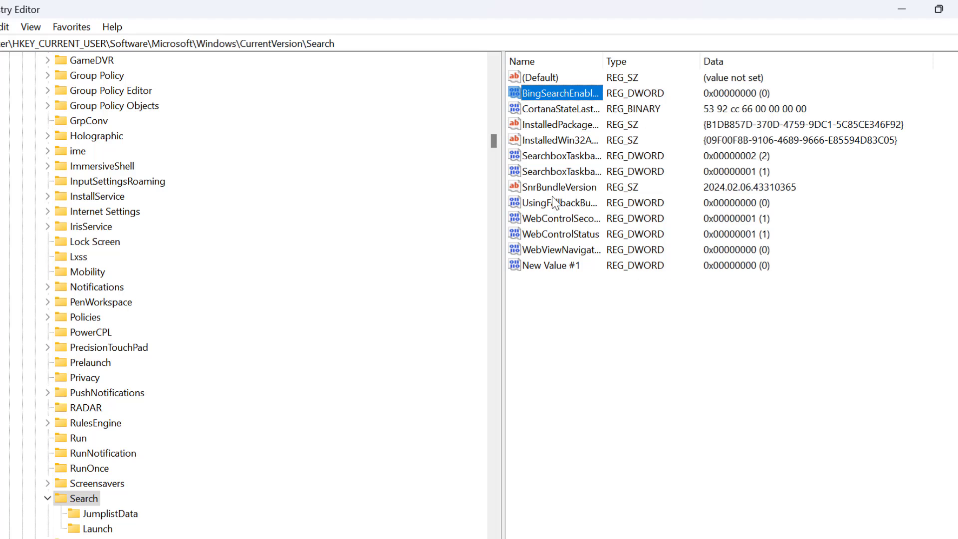
pyautogui.doubleClick(600, 97)
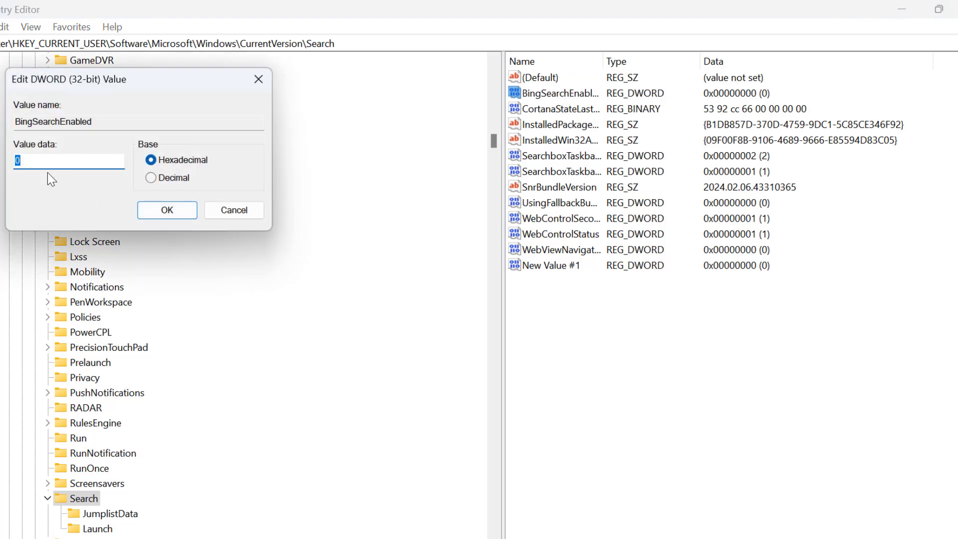
pyautogui.write('0')
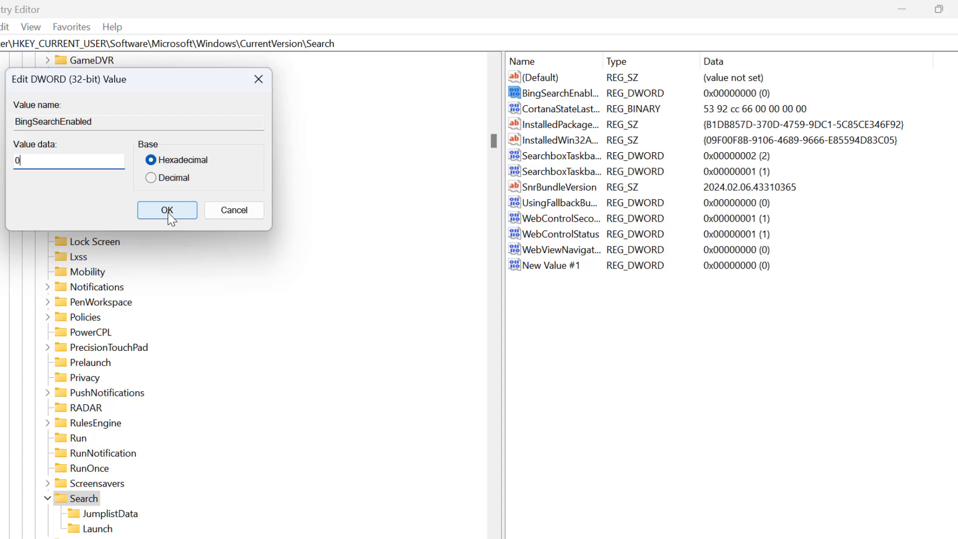
pyautogui.click(168, 210)
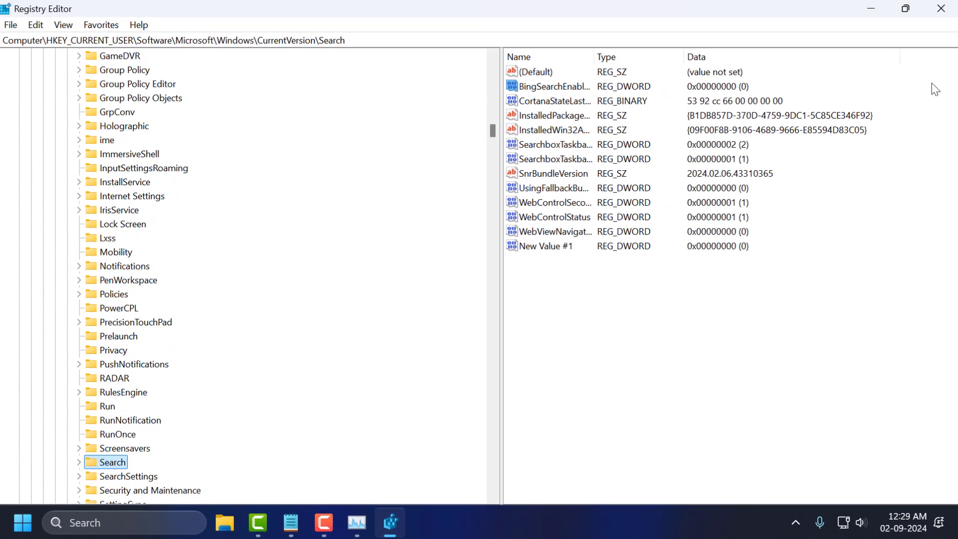
# Step: Close Registry Editor and Task Manager, then select Restart in the Shut Down Windows dialog
pyautogui.click(953, 9)
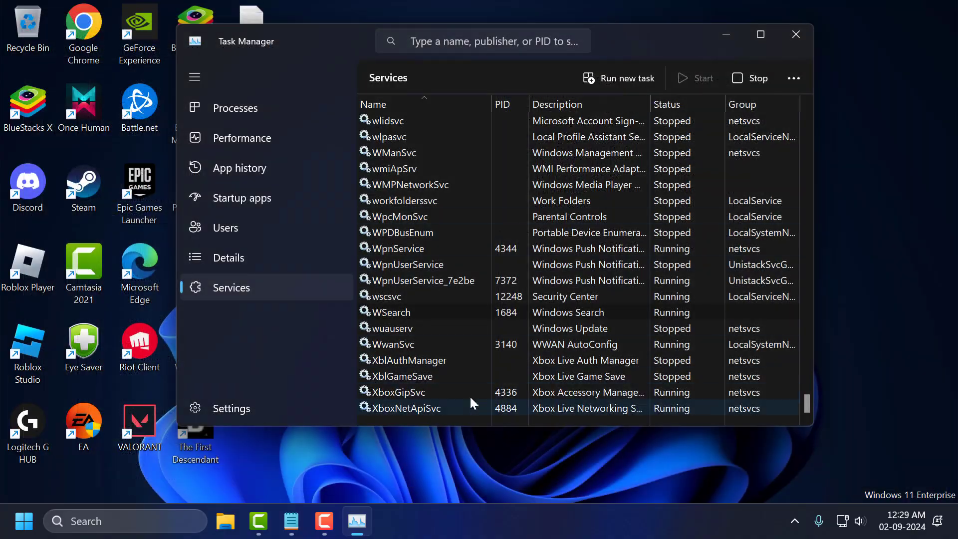
pyautogui.click(795, 34)
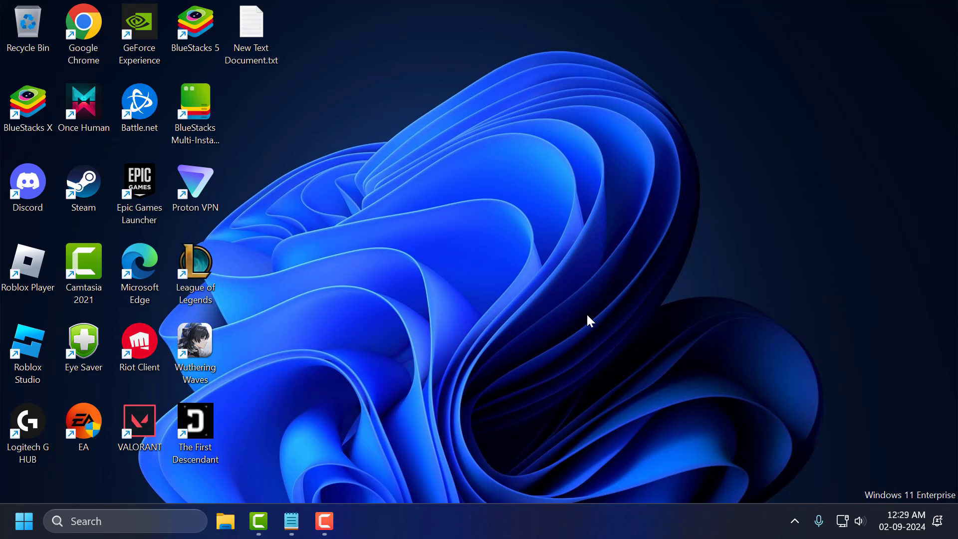
pyautogui.hotkey('alt', 'F4')
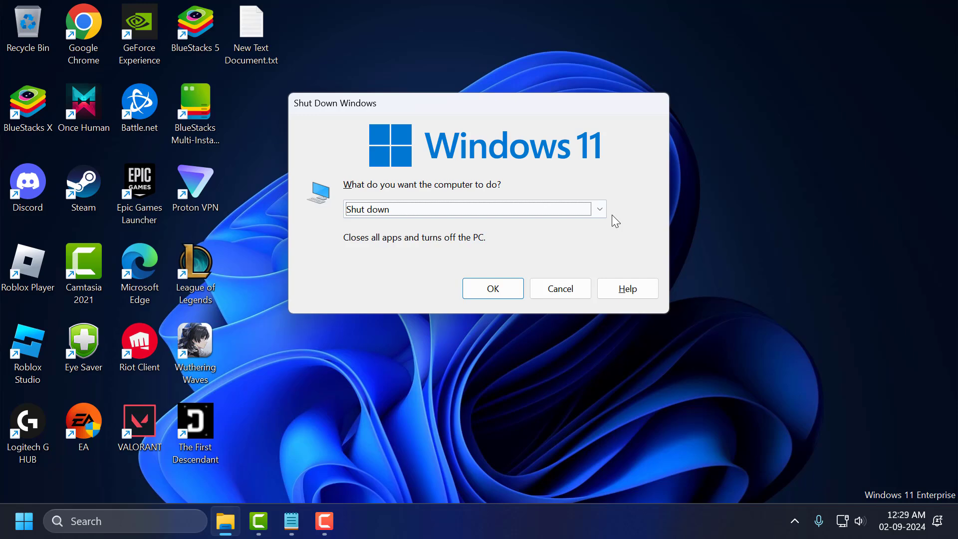
pyautogui.click(598, 210)
pyautogui.click(365, 275)
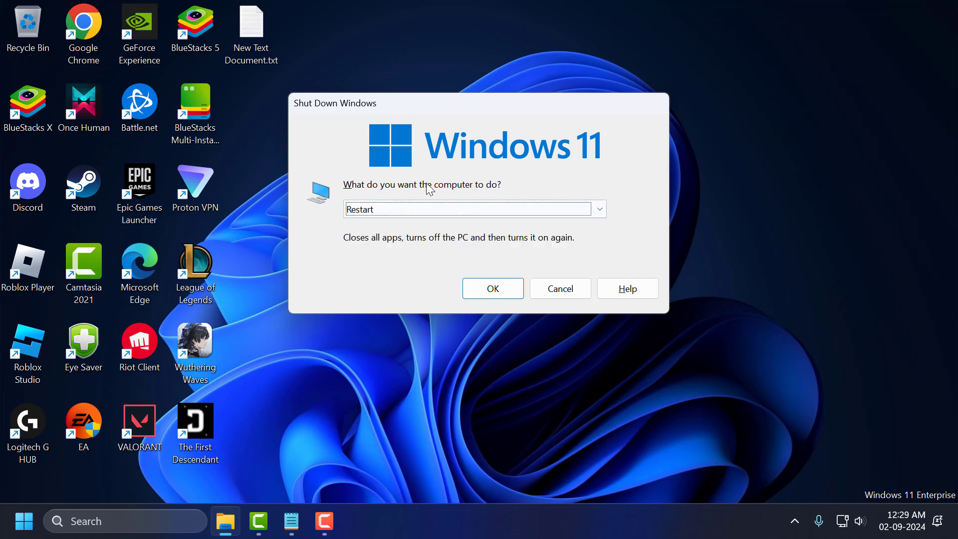
pyautogui.click(564, 292)
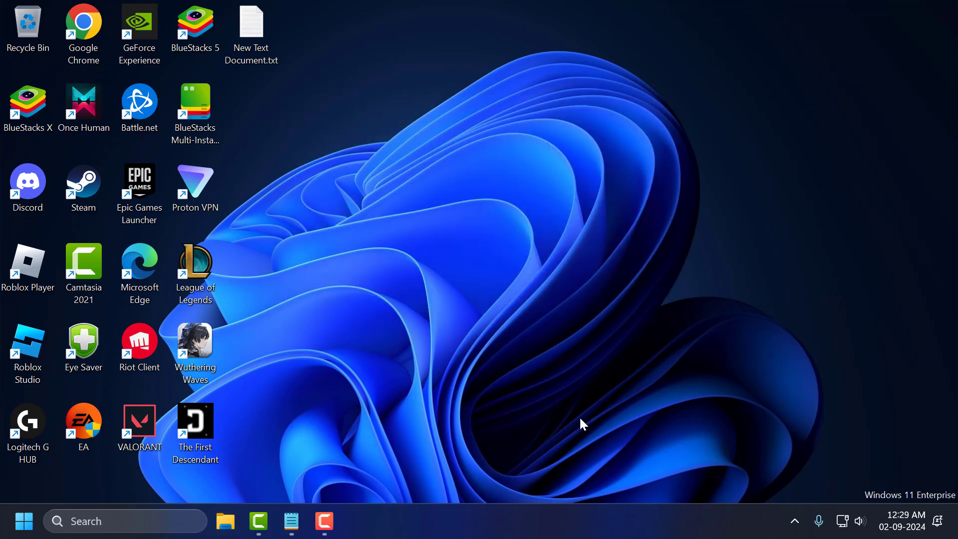